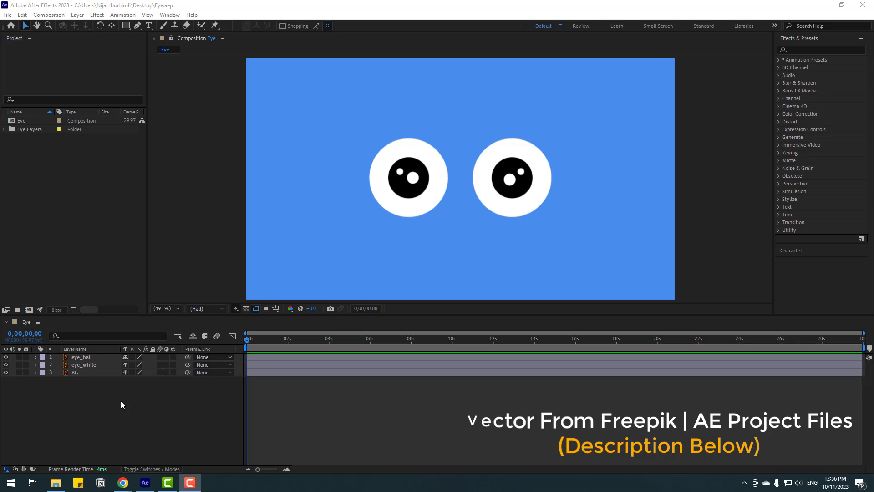
# Add a null object stretched across both eyes with its anchor point centred.
pyautogui.rightClick(69, 403)
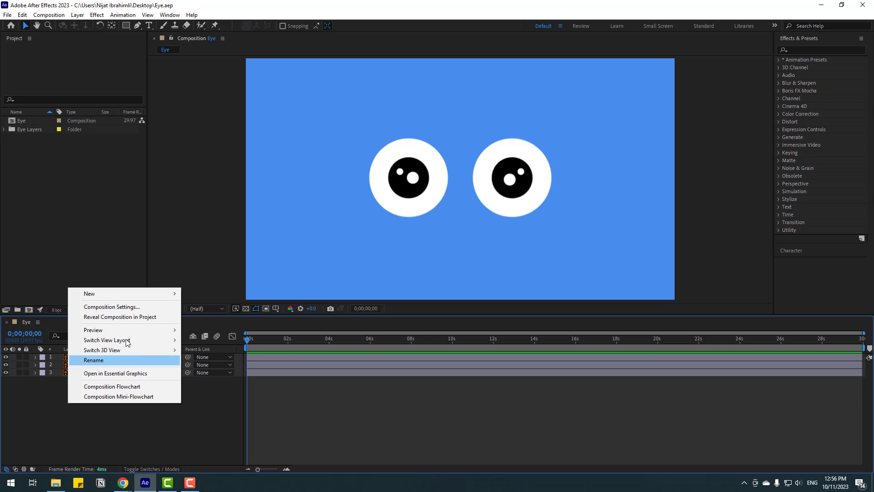
pyautogui.moveTo(173, 294)
pyautogui.click(209, 348)
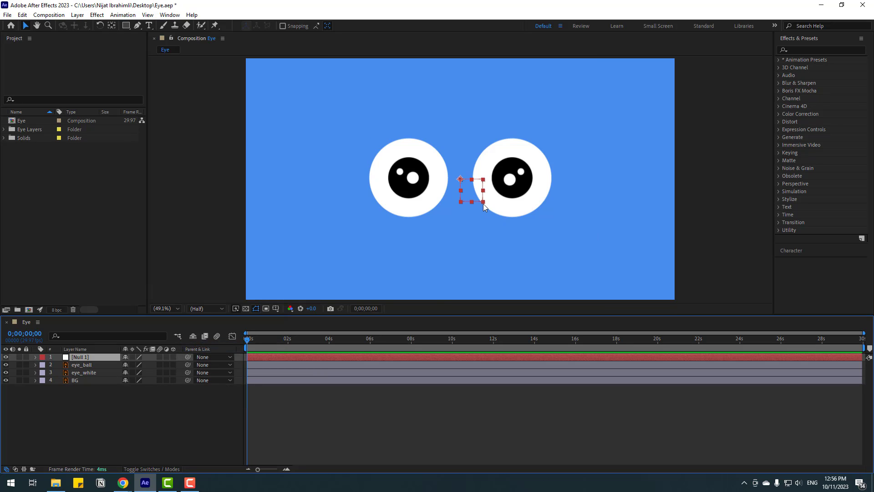
pyautogui.moveTo(483, 204); pyautogui.dragTo(522, 187)
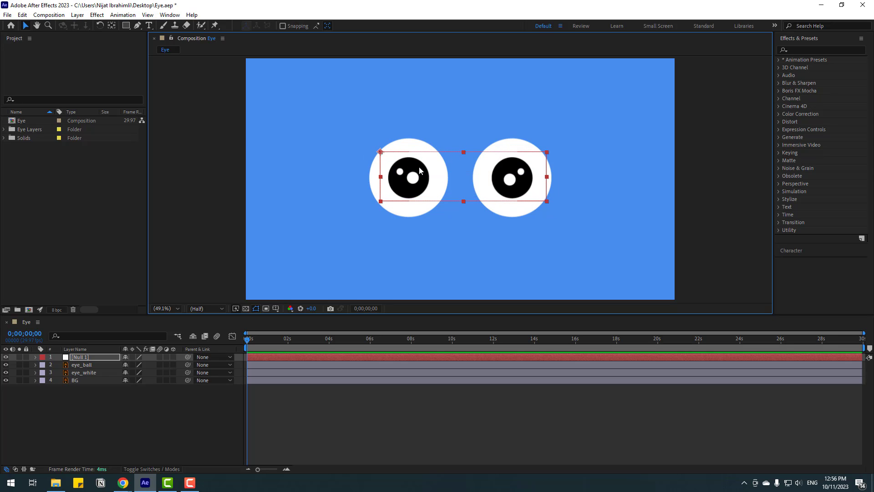
pyautogui.doubleClick(111, 26)
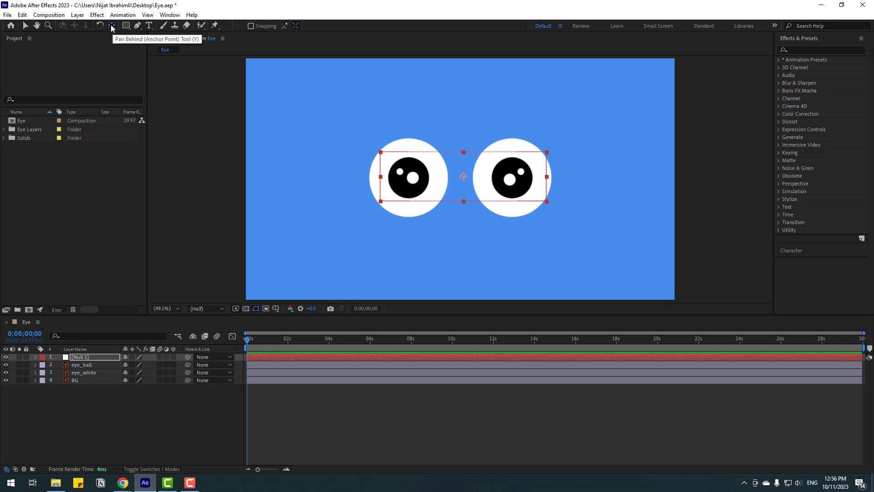
pyautogui.click(26, 26)
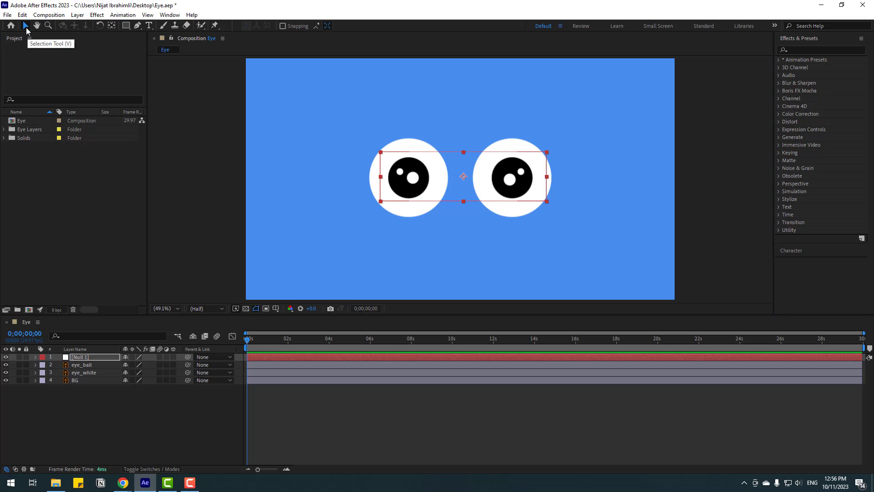
# Rename the Null 1 layer to 'controller'.
pyautogui.click(73, 358)
pyautogui.press('Return')
pyautogui.write('controlle')
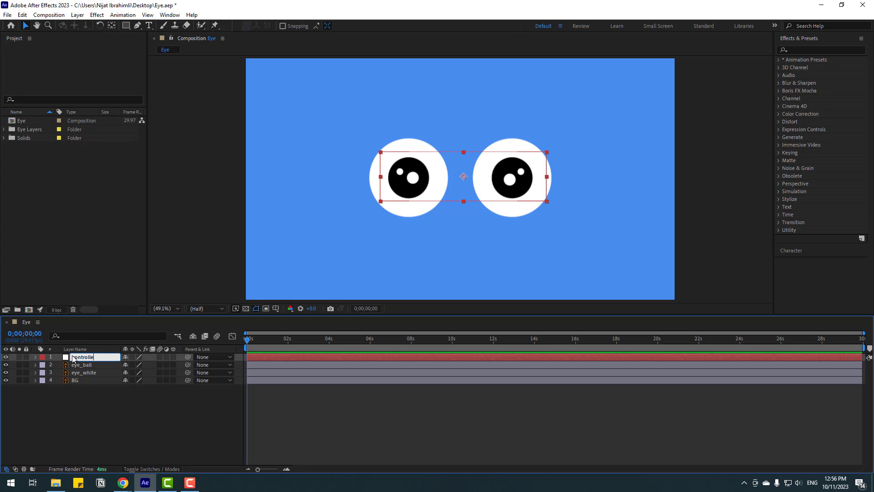
pyautogui.write('r')
pyautogui.press('Return')
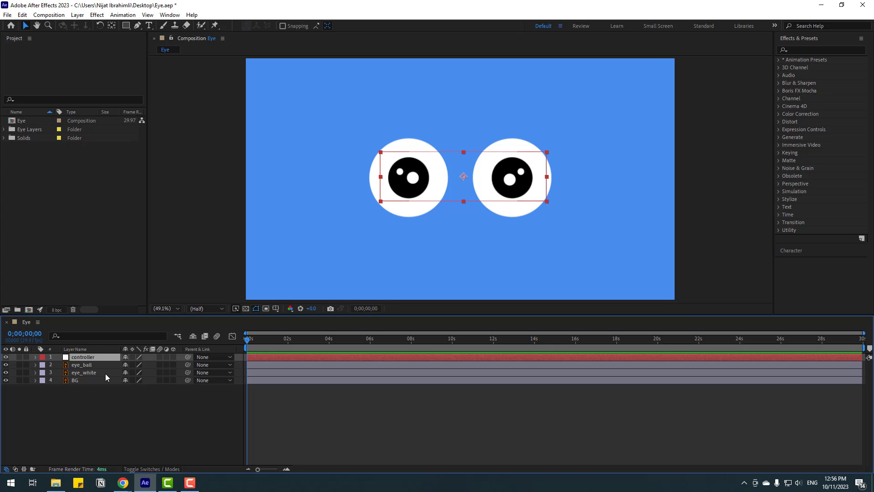
# Parent eye_white and eye_ball to controller, then test-move the eyes and undo the move.
pyautogui.click(82, 372)
pyautogui.keyDown('shift'); pyautogui.click(82, 365); pyautogui.keyUp('shift')
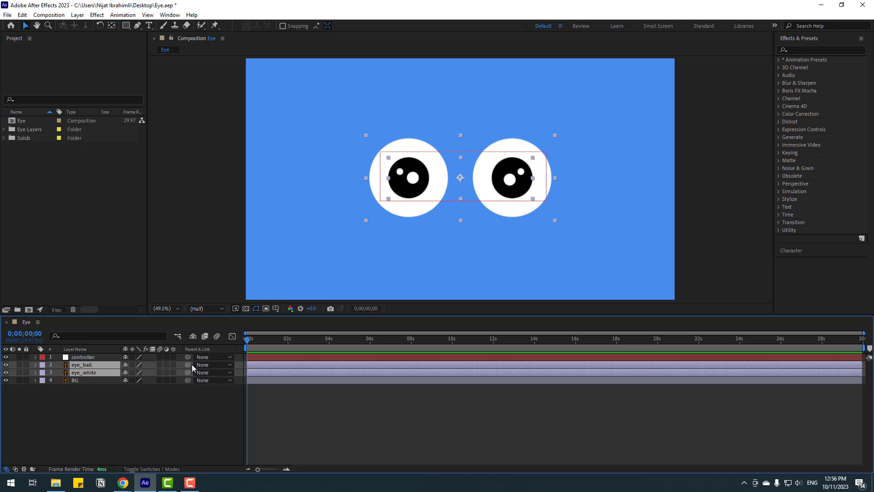
pyautogui.moveTo(188, 365); pyautogui.dragTo(81, 358)
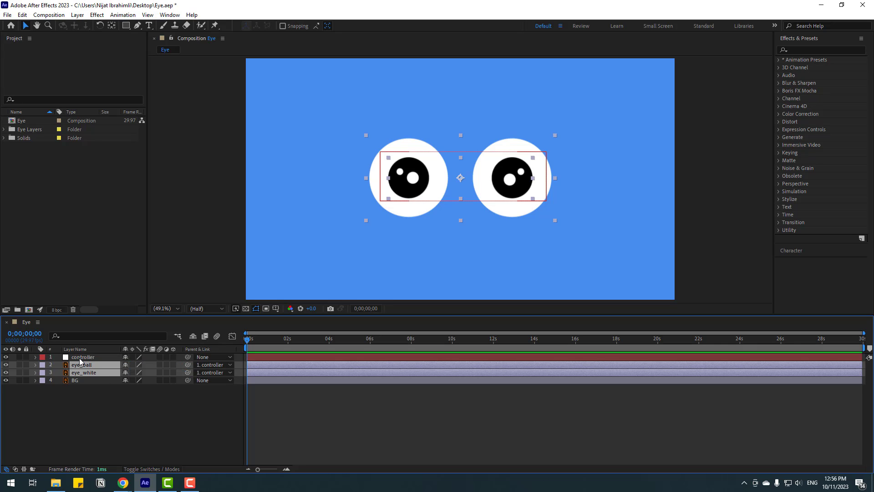
pyautogui.click(82, 357)
pyautogui.moveTo(438, 176); pyautogui.dragTo(489, 184)
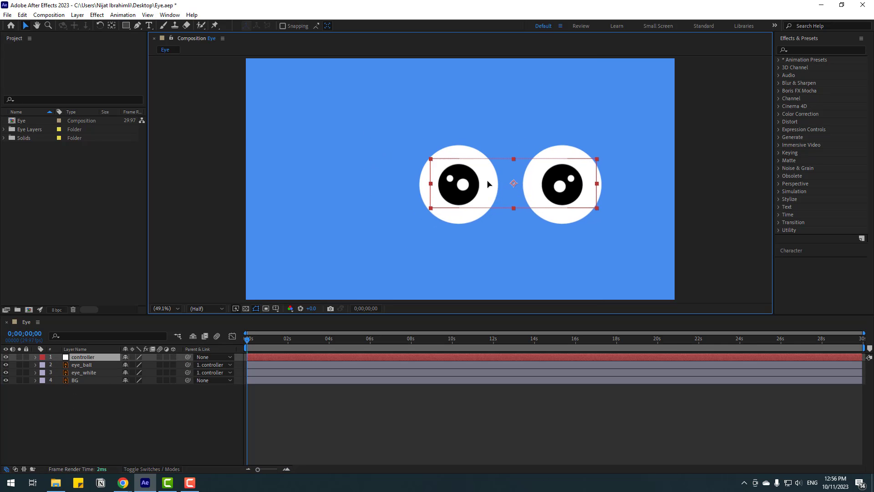
pyautogui.hotkey('ctrl', 'z')
pyautogui.hotkey('ctrl', 'z')
pyautogui.hotkey('ctrl', 'z')
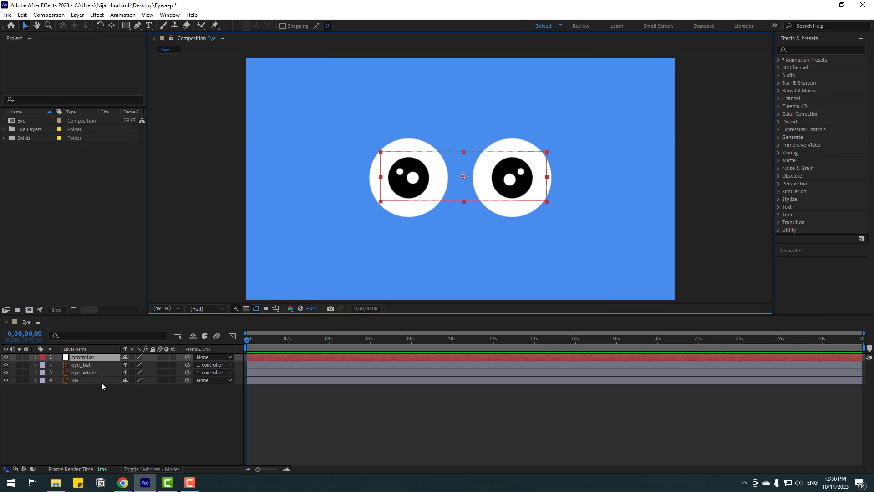
pyautogui.click(81, 365)
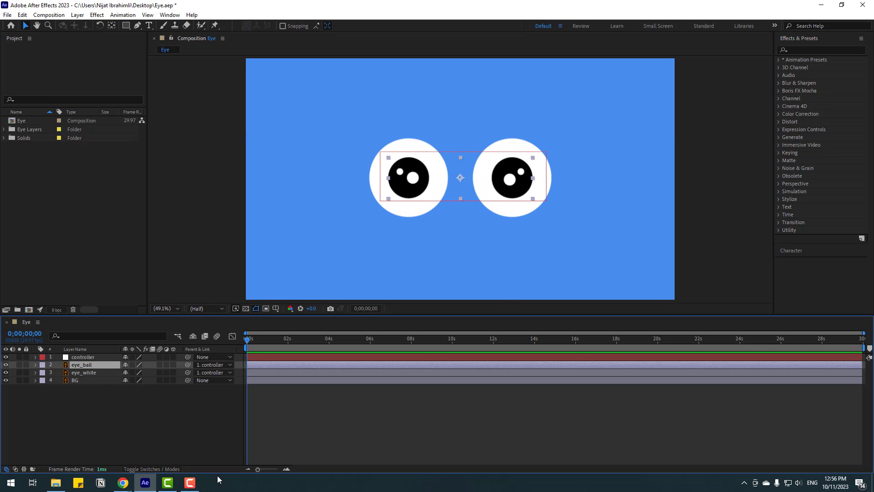
# Use eye_white as eye_ball's track matte, make eye_white visible again, and test the pupil clipping.
pyautogui.click(145, 469)
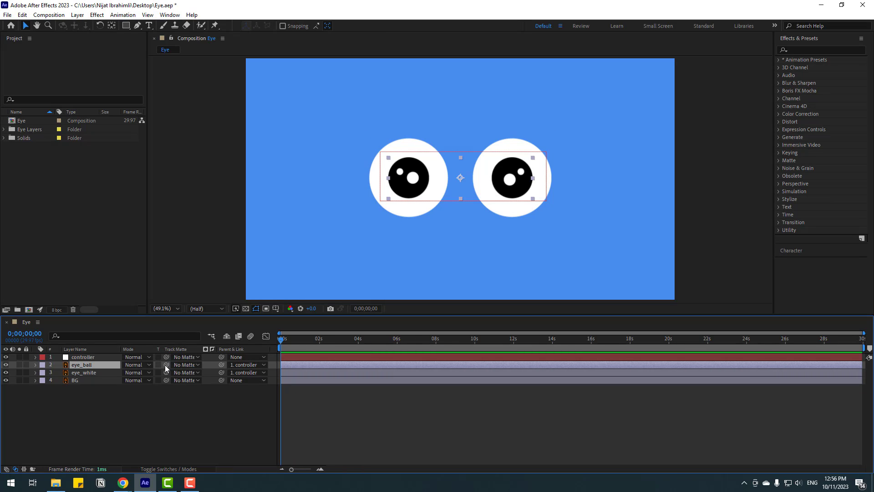
pyautogui.moveTo(166, 368); pyautogui.dragTo(71, 374)
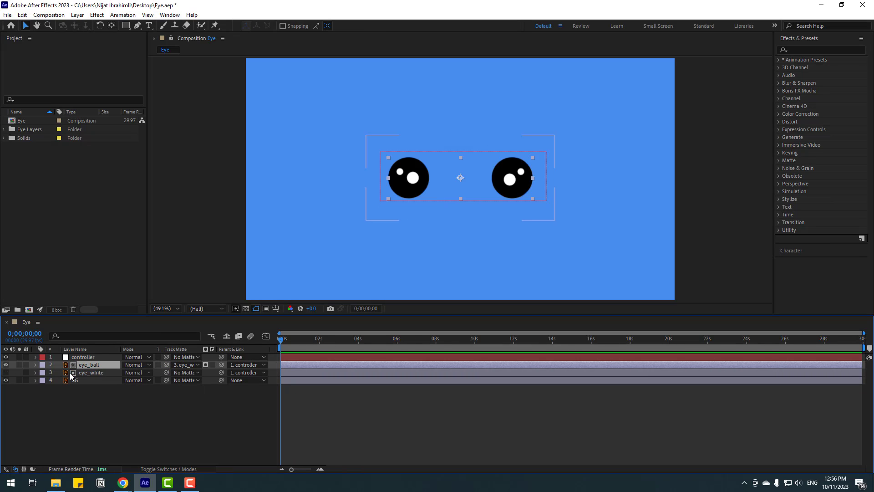
pyautogui.click(71, 374)
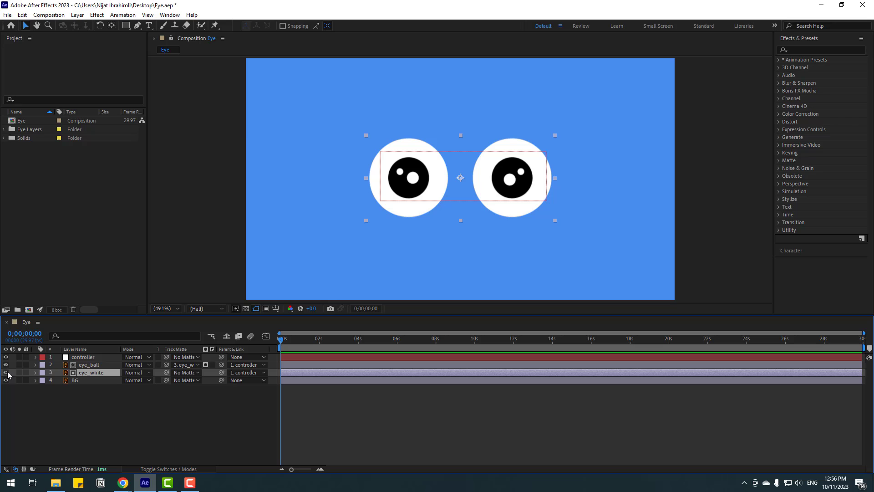
pyautogui.click(89, 367)
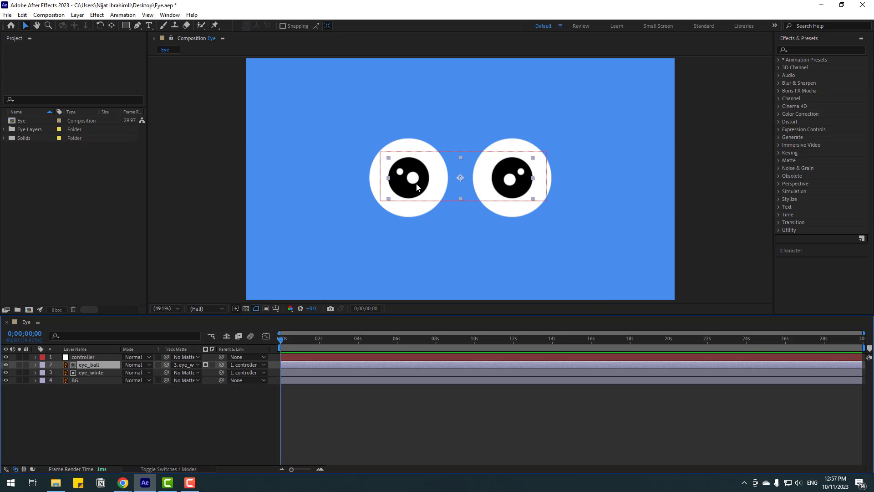
pyautogui.moveTo(424, 195); pyautogui.dragTo(369, 210)
pyautogui.hotkey('ctrl', 'z')
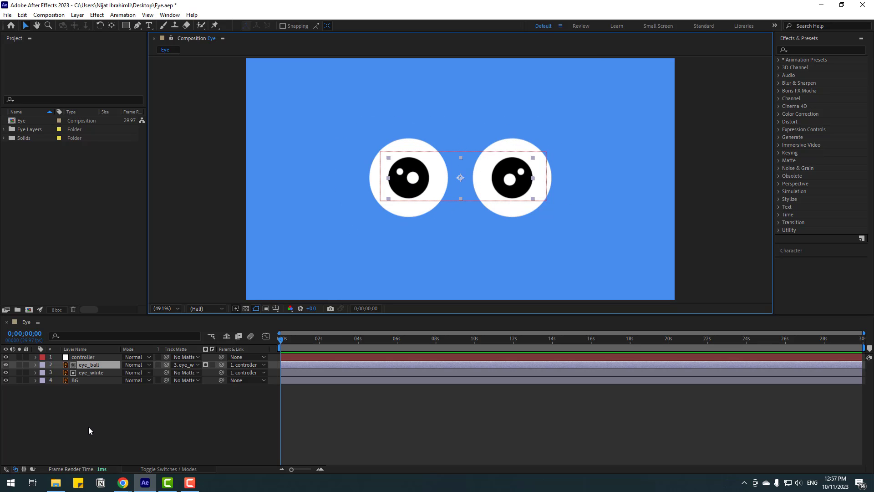
pyautogui.click(98, 378)
# Keyframe eye_white's Scale at frame 20, then squash its height to -0.6% a frame later.
pyautogui.click(94, 375)
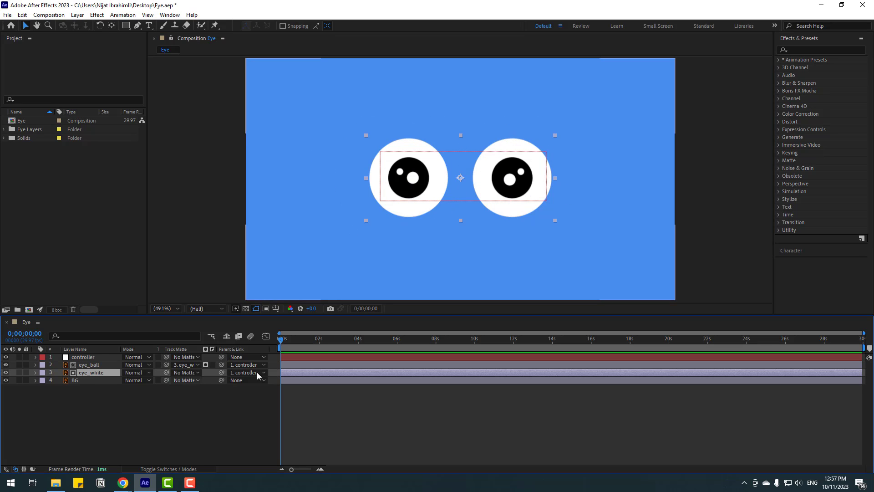
pyautogui.click(288, 341)
pyautogui.moveTo(293, 340); pyautogui.dragTo(294, 341)
pyautogui.press('s')
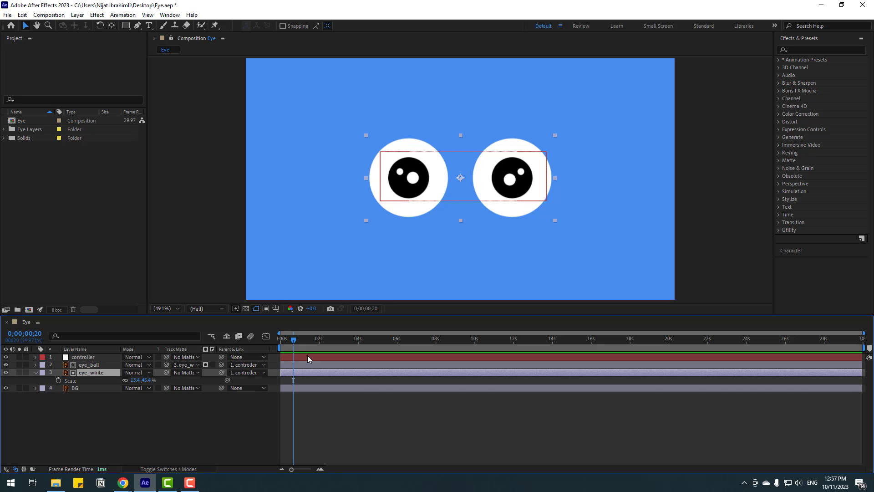
pyautogui.click(59, 381)
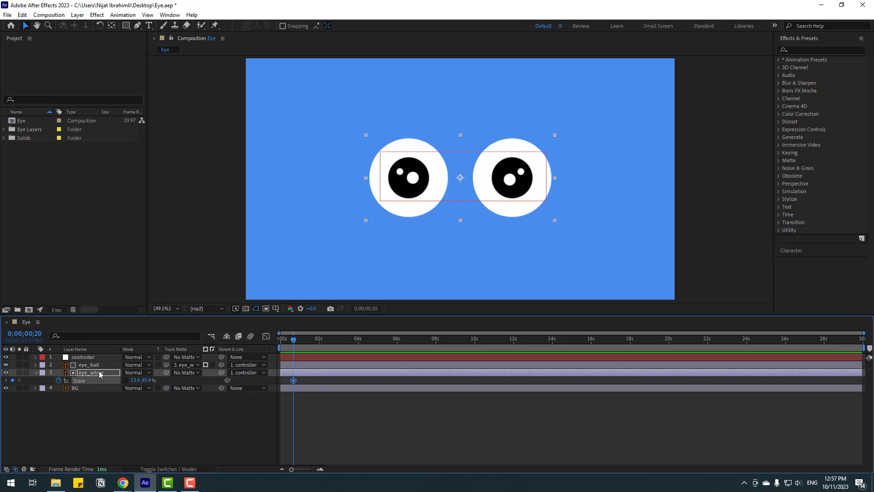
pyautogui.press('pagedown')
pyautogui.press('pagedown')
pyautogui.moveTo(148, 383); pyautogui.dragTo(131, 385)
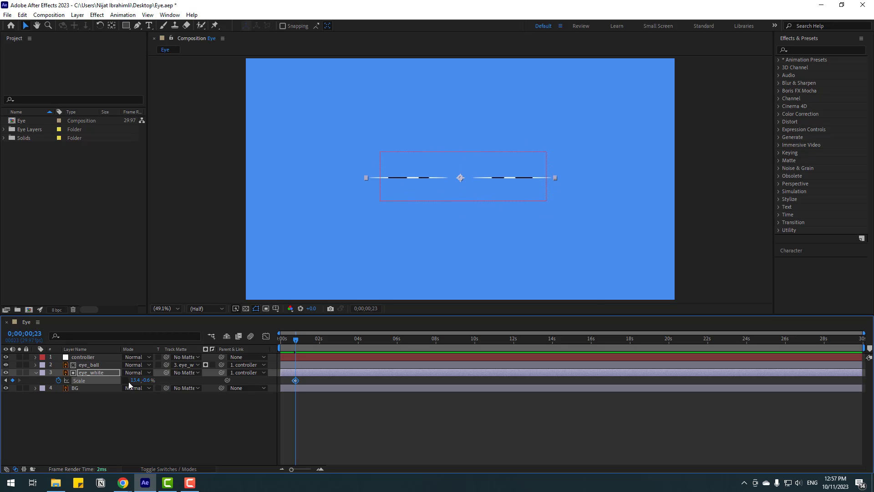
# Paste a copy of the open-eye Scale keyframe a few frames later so the eyes reopen.
pyautogui.press('pagedown')
pyautogui.press('pagedown')
pyautogui.press('pagedown')
pyautogui.press('=')
pyautogui.press('=')
pyautogui.press('=')
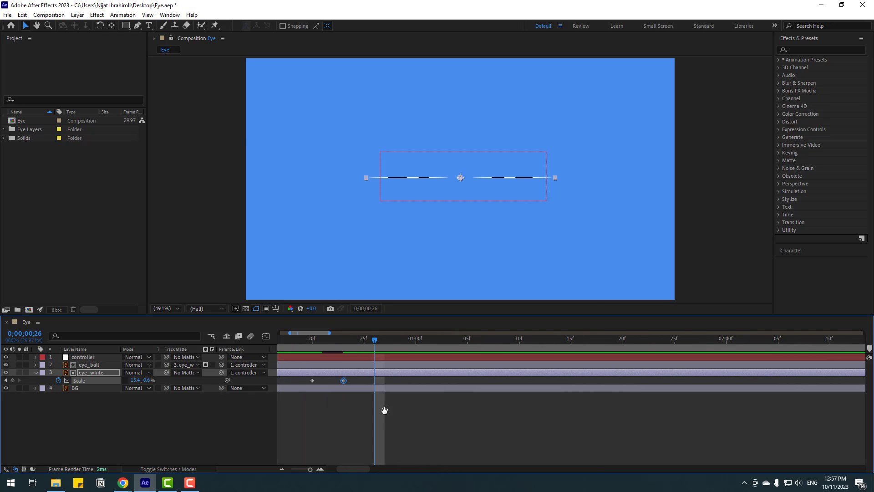
pyautogui.moveTo(321, 381)
pyautogui.mouseDown()
pyautogui.moveTo(302, 387)
pyautogui.moveTo(312, 393)
pyautogui.mouseUp()
pyautogui.hotkey('ctrl', 'c')
pyautogui.hotkey('ctrl', 'v')
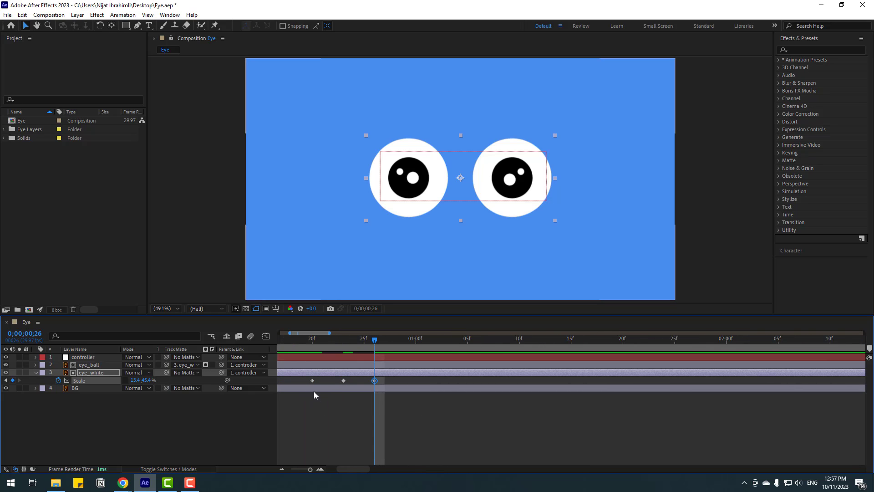
pyautogui.press('-')
pyautogui.press('-')
pyautogui.press('-')
pyautogui.press('-')
pyautogui.press('-')
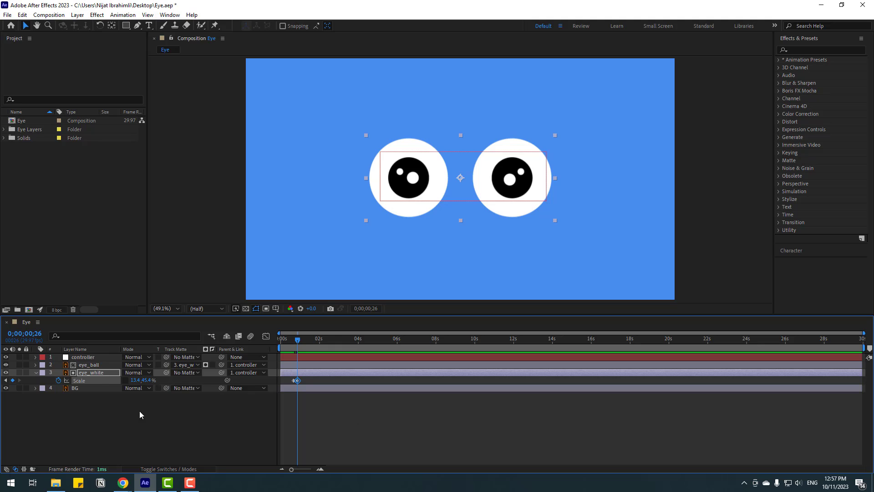
pyautogui.click(140, 415)
# Change the Eye composition's duration from 30 seconds to 0;00;10;00 in Composition Settings.
pyautogui.rightClick(93, 422)
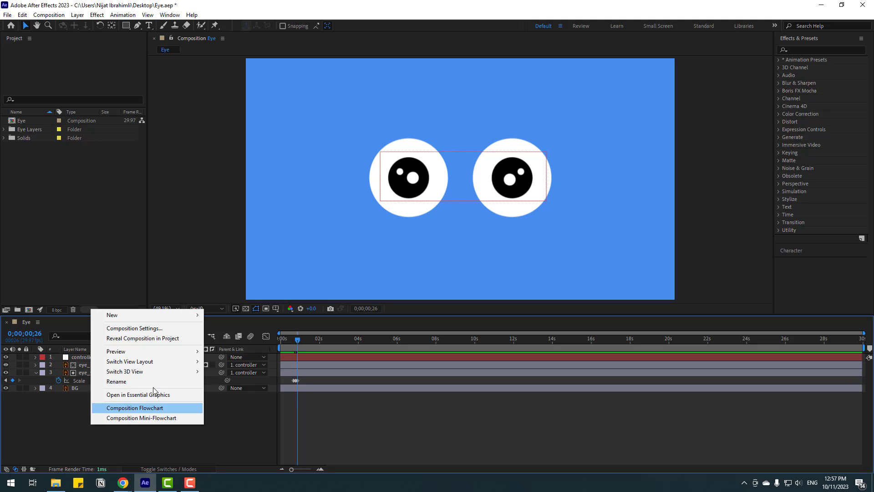
pyautogui.click(158, 329)
pyautogui.click(376, 274)
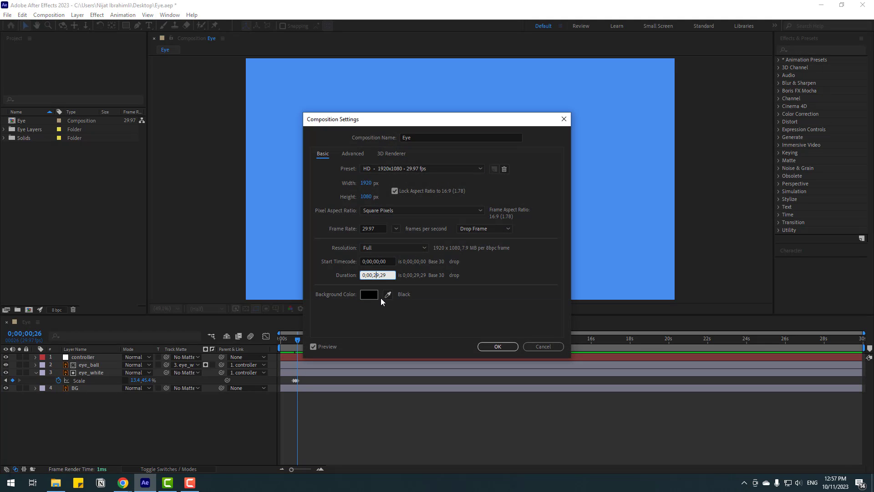
pyautogui.press('Delete')
pyautogui.press('Delete')
pyautogui.write('10;0')
pyautogui.click(492, 347)
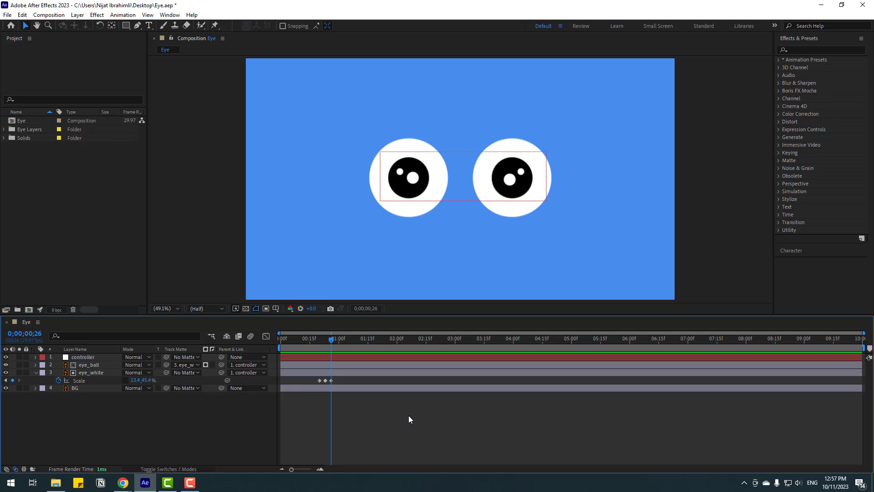
# Paste the three blink Scale keyframes at 02:07, 04:10 and 06:23.
pyautogui.press('space')
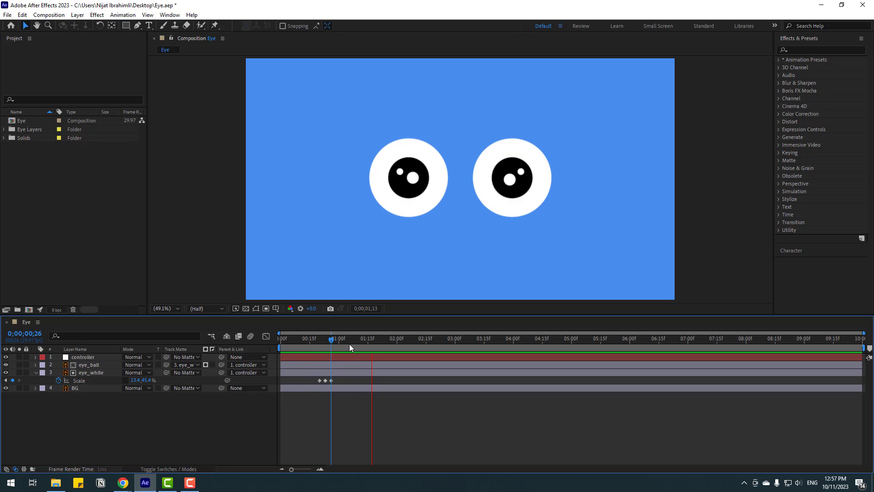
pyautogui.press('space')
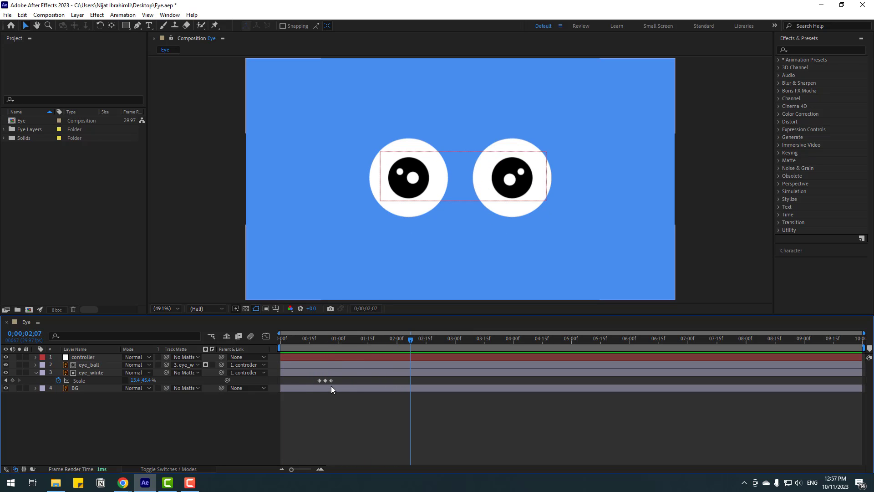
pyautogui.moveTo(331, 386); pyautogui.dragTo(318, 377)
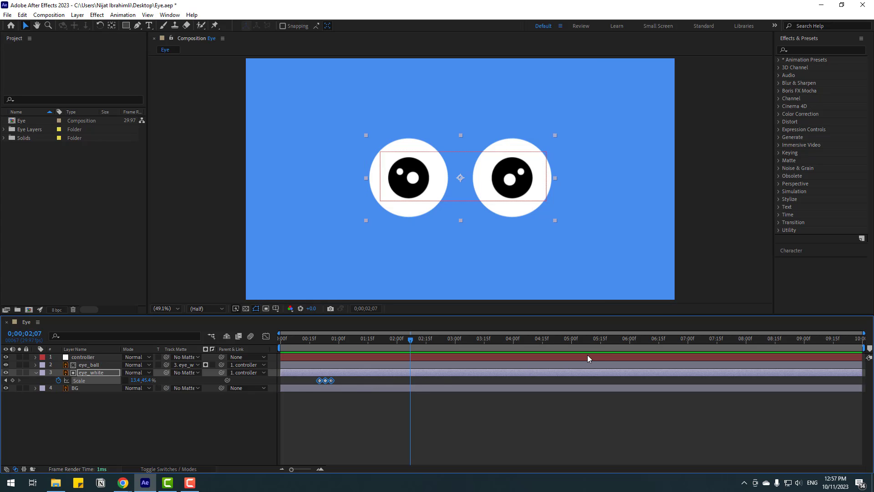
pyautogui.hotkey('ctrl', 'v')
pyautogui.moveTo(526, 339); pyautogui.dragTo(530, 337)
pyautogui.hotkey('ctrl', 'v')
pyautogui.click(656, 340)
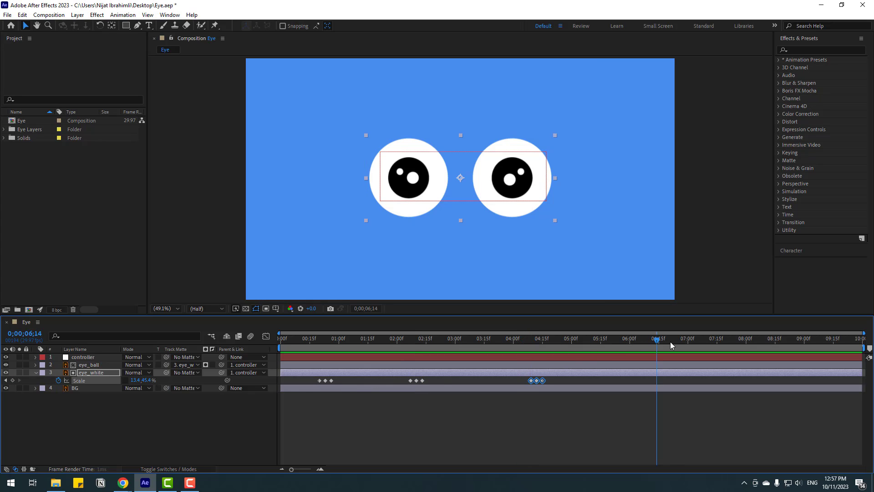
pyautogui.click(675, 342)
pyautogui.hotkey('ctrl', 'v')
# End the work area at 07:17, trim the comp to it, and preview the blinks.
pyautogui.moveTo(865, 348); pyautogui.dragTo(723, 350)
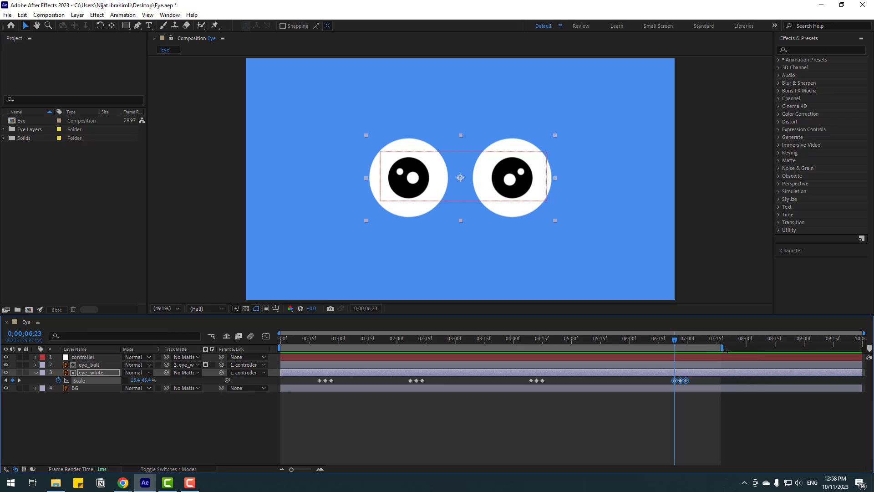
pyautogui.rightClick(703, 348)
pyautogui.click(743, 373)
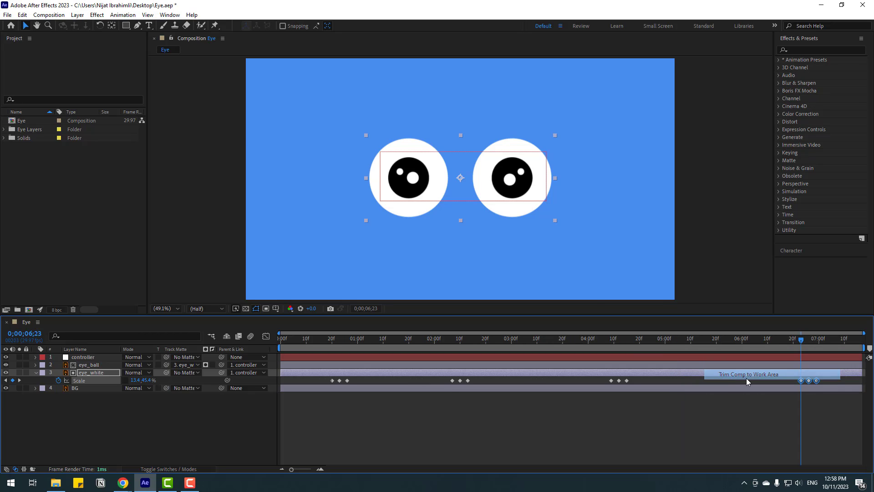
pyautogui.click(466, 433)
pyautogui.press('space')
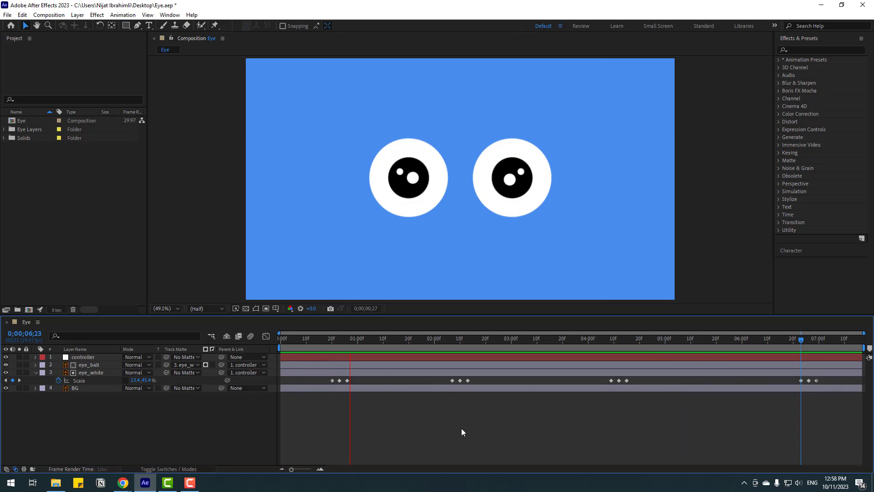
pyautogui.moveTo(323, 338); pyautogui.dragTo(317, 338)
# Keyframe eye_ball's Position at 00:16 and glance the pupils up-right two frames later.
pyautogui.click(85, 367)
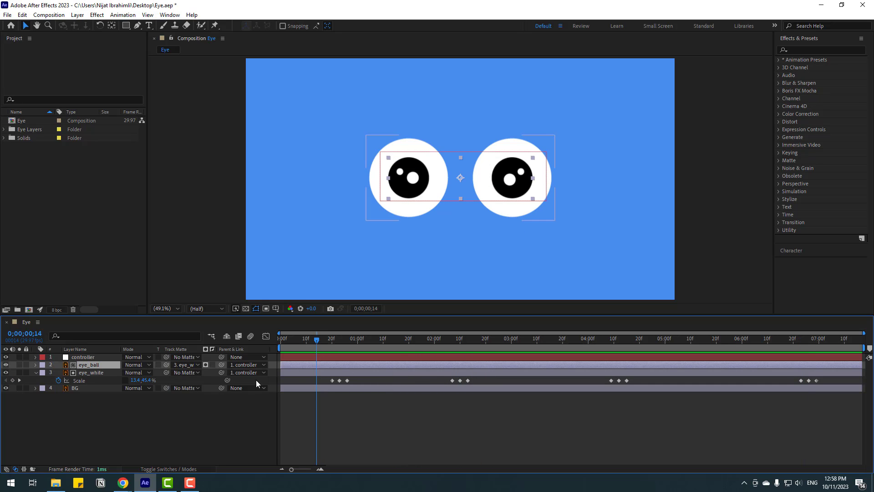
pyautogui.press('p')
pyautogui.click(322, 338)
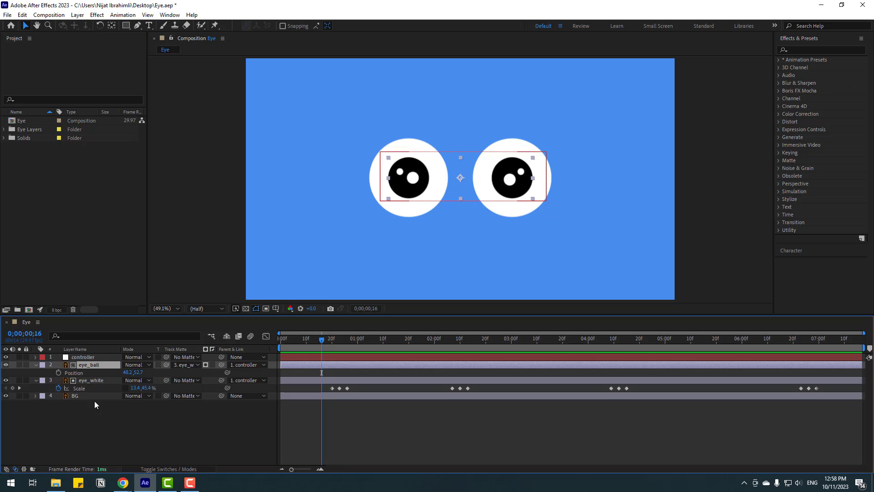
pyautogui.click(59, 372)
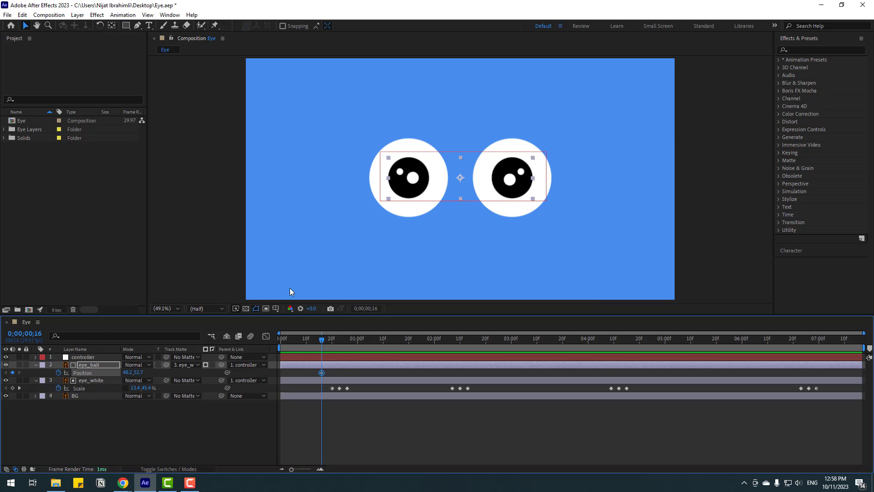
pyautogui.press('pagedown')
pyautogui.press('pagedown')
pyautogui.moveTo(416, 191); pyautogui.dragTo(439, 179)
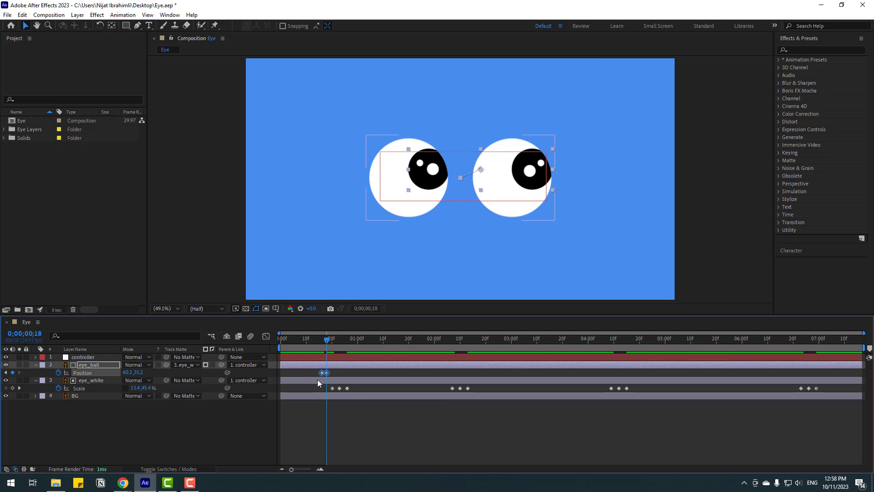
pyautogui.moveTo(318, 379); pyautogui.dragTo(343, 373)
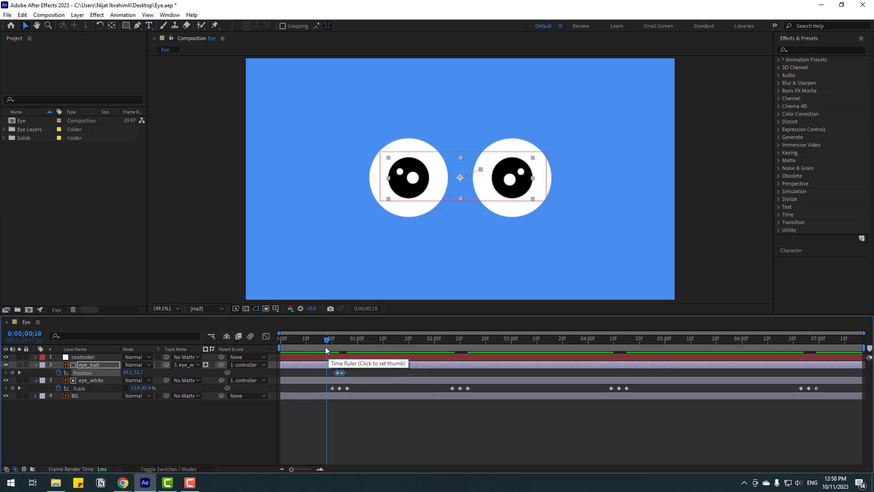
pyautogui.press('space')
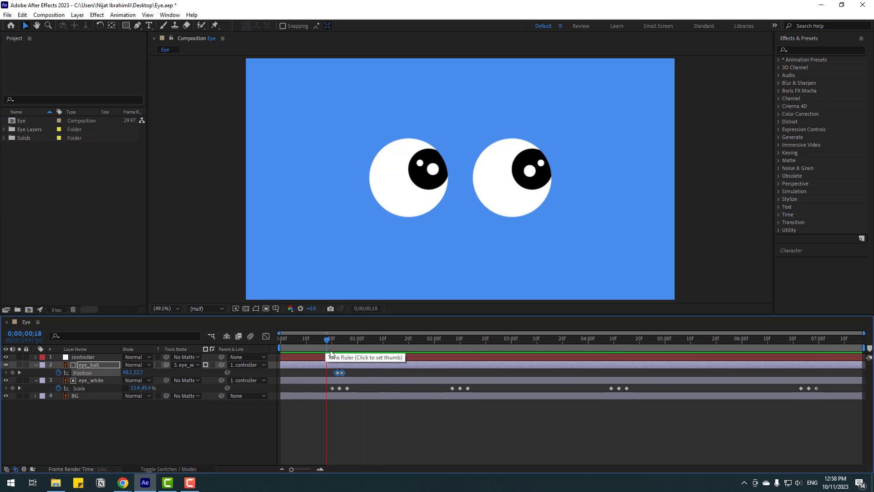
# Add a Position keyframe at 01:10 and move the pupils down two frames later.
pyautogui.moveTo(355, 339); pyautogui.dragTo(383, 339)
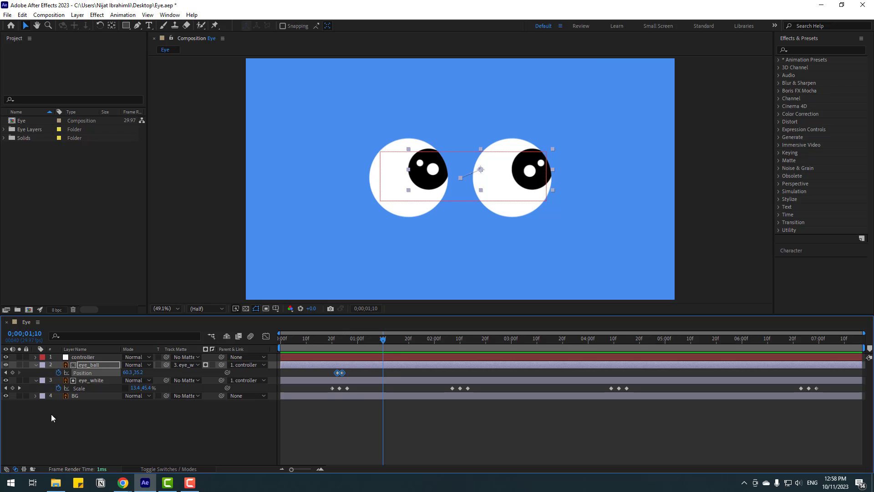
pyautogui.click(13, 372)
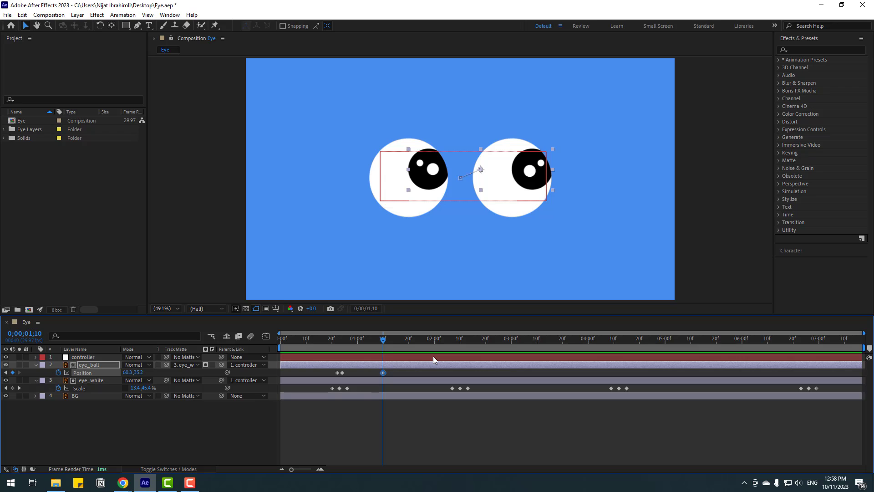
pyautogui.press('pagedown')
pyautogui.press('pagedown')
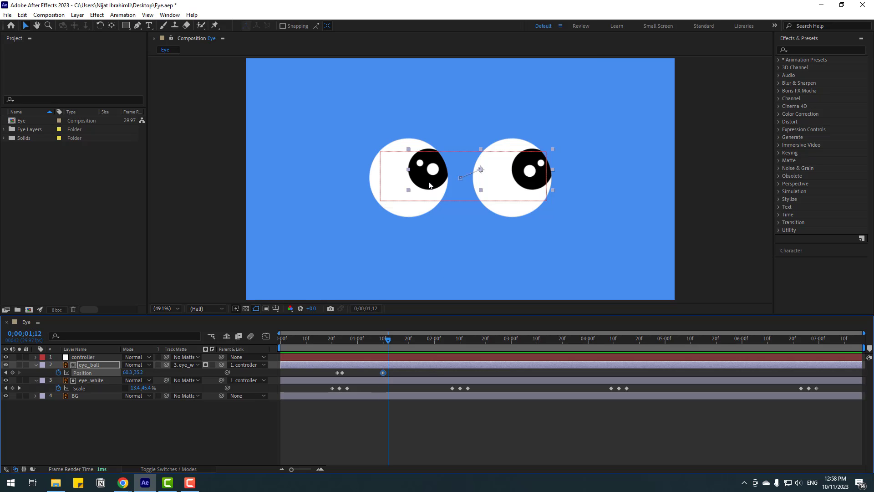
pyautogui.moveTo(430, 184); pyautogui.dragTo(430, 193)
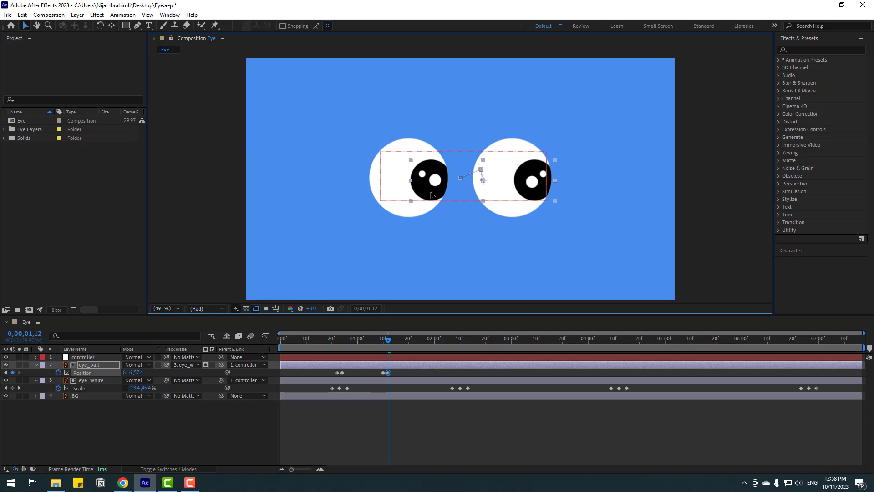
pyautogui.moveTo(387, 415); pyautogui.dragTo(390, 374)
pyautogui.click(329, 345)
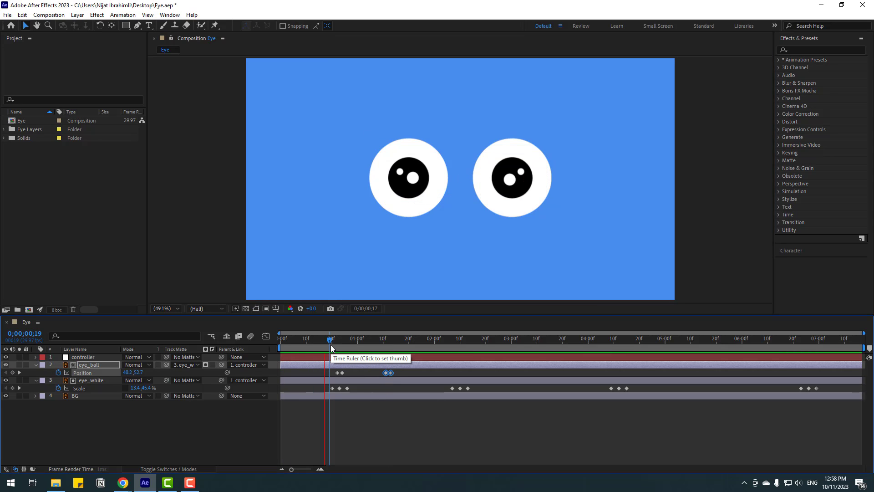
pyautogui.press('space')
pyautogui.press('space')
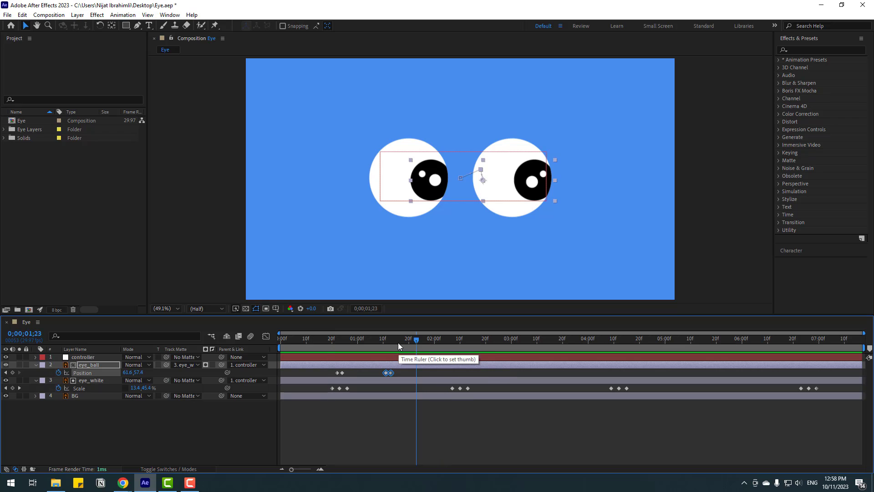
# Add a Position keyframe at 02:01, glance the pupils down-left, and shift that pair later.
pyautogui.moveTo(398, 344); pyautogui.dragTo(437, 348)
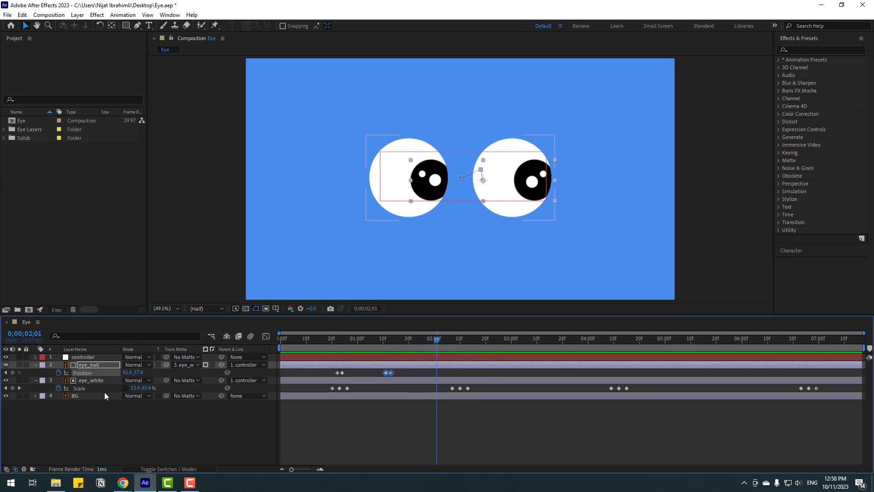
pyautogui.click(13, 373)
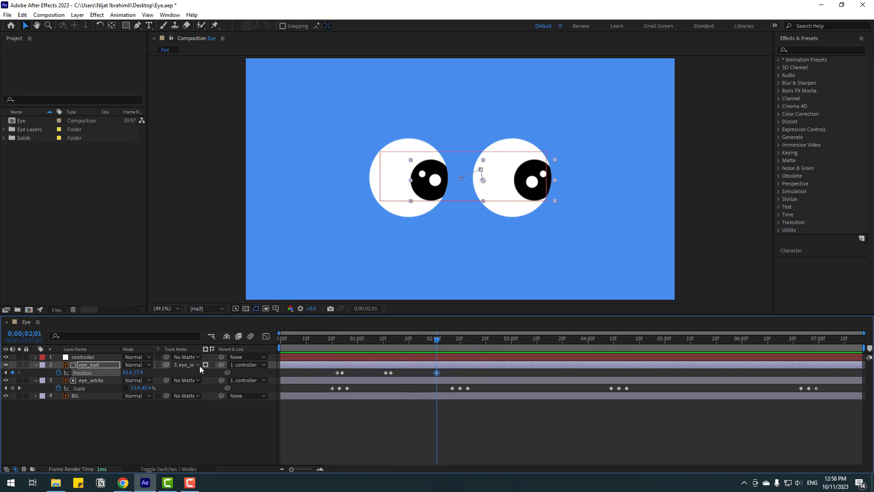
pyautogui.press('pagedown')
pyautogui.press('pagedown')
pyautogui.moveTo(437, 187); pyautogui.dragTo(392, 199)
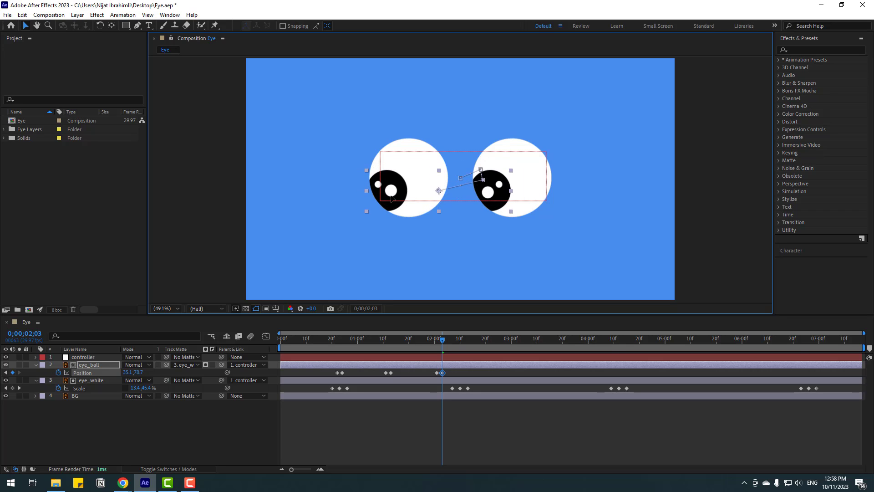
pyautogui.click(442, 377)
pyautogui.moveTo(442, 378); pyautogui.dragTo(463, 373)
pyautogui.press('space')
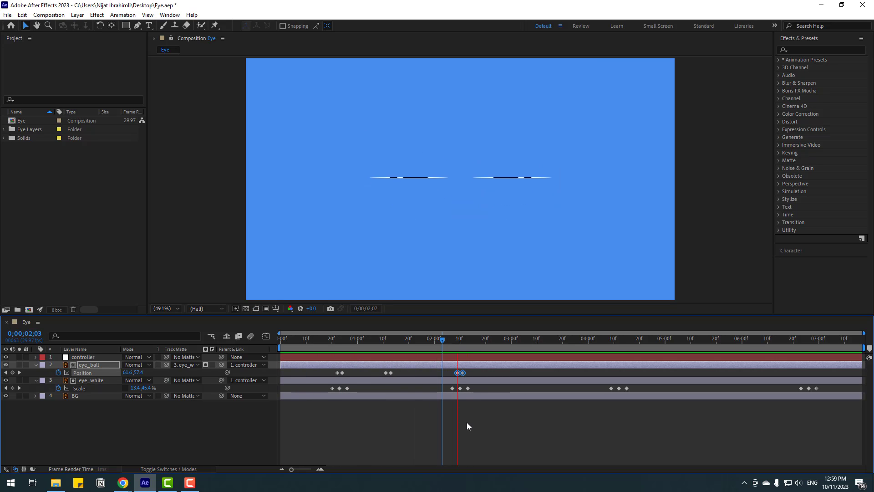
# Add a Position keyframe at 03:03 and move the pupils up-left two frames later.
pyautogui.moveTo(469, 340); pyautogui.dragTo(520, 339)
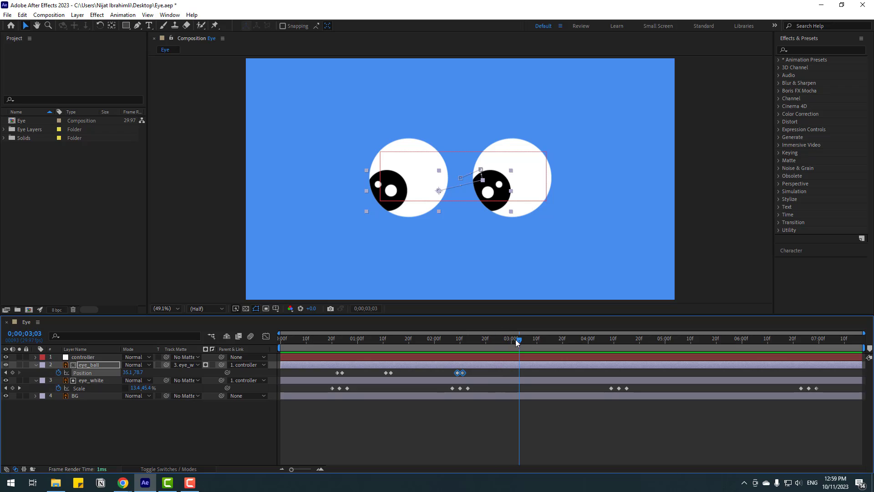
pyautogui.click(12, 372)
pyautogui.press('pagedown')
pyautogui.press('pagedown')
pyautogui.moveTo(391, 193); pyautogui.dragTo(392, 166)
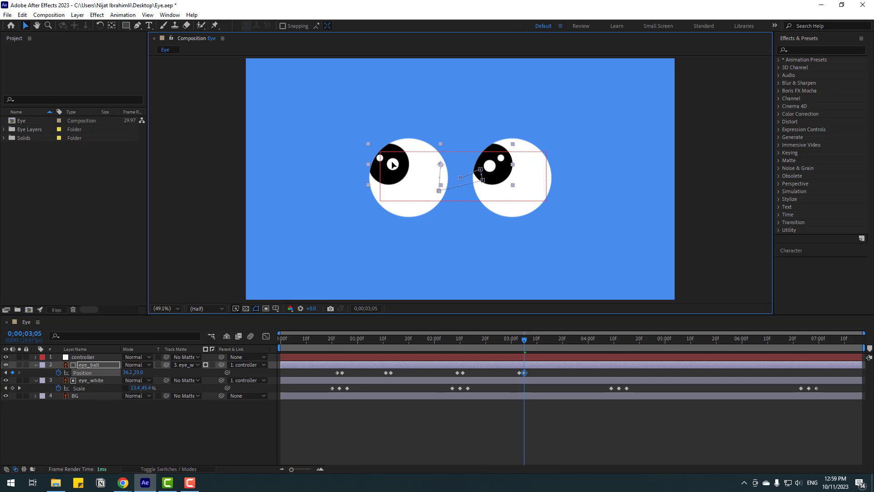
# Return the pupils to centre around 04:00, shift that pair to about 04:12, and end the work area near 5 seconds.
pyautogui.moveTo(564, 340); pyautogui.dragTo(589, 341)
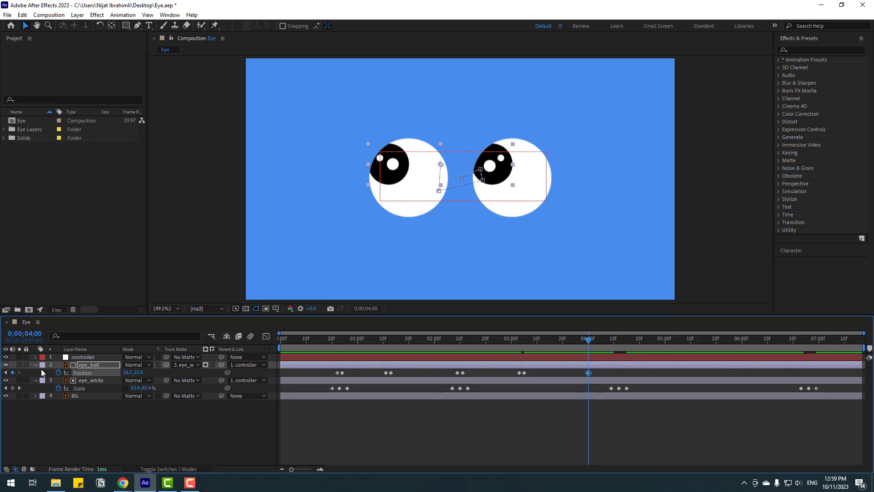
pyautogui.press('pagedown')
pyautogui.press('pagedown')
pyautogui.moveTo(395, 177); pyautogui.dragTo(418, 191)
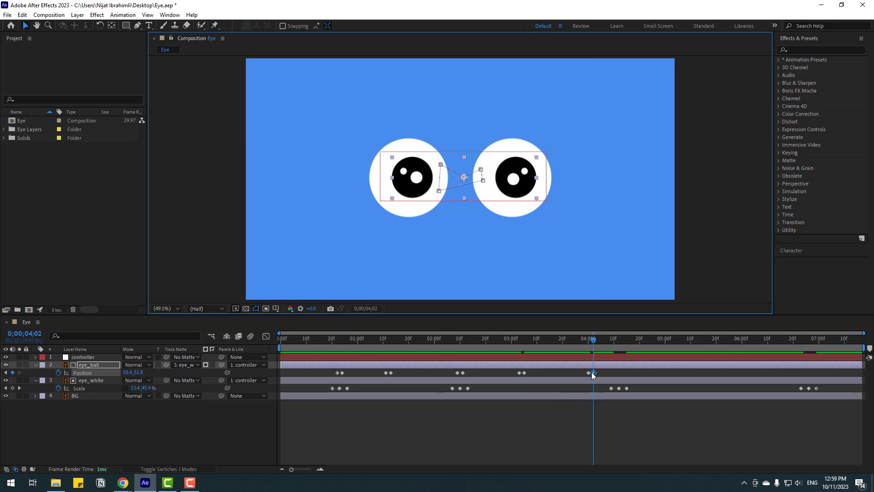
pyautogui.moveTo(580, 376); pyautogui.dragTo(623, 376)
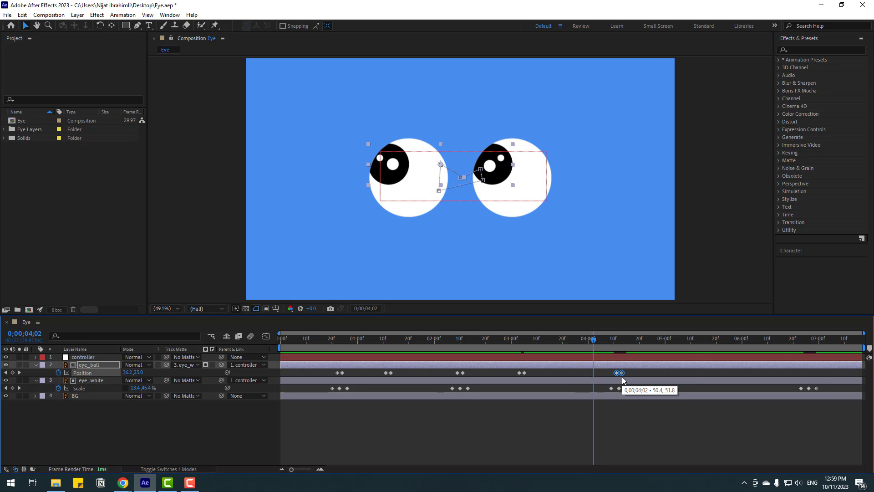
pyautogui.moveTo(864, 348); pyautogui.dragTo(661, 355)
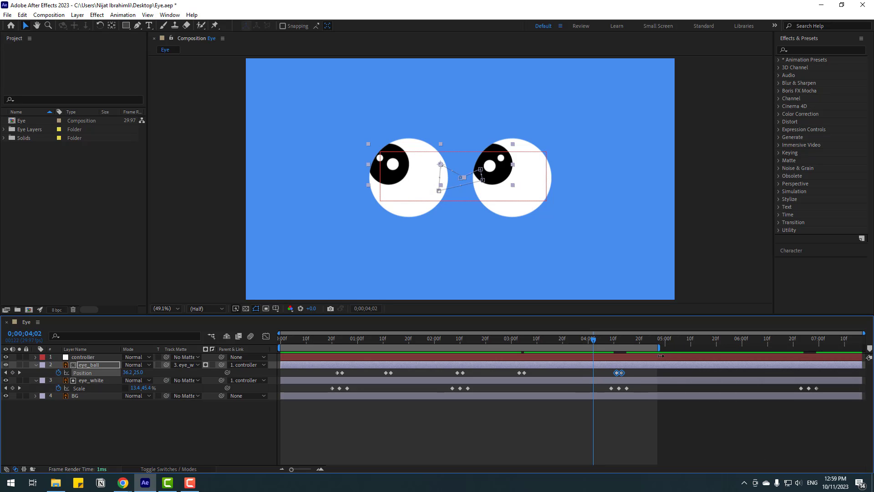
# Trim the composition to the work area ending around 05:00 and preview the animation.
pyautogui.rightClick(647, 348)
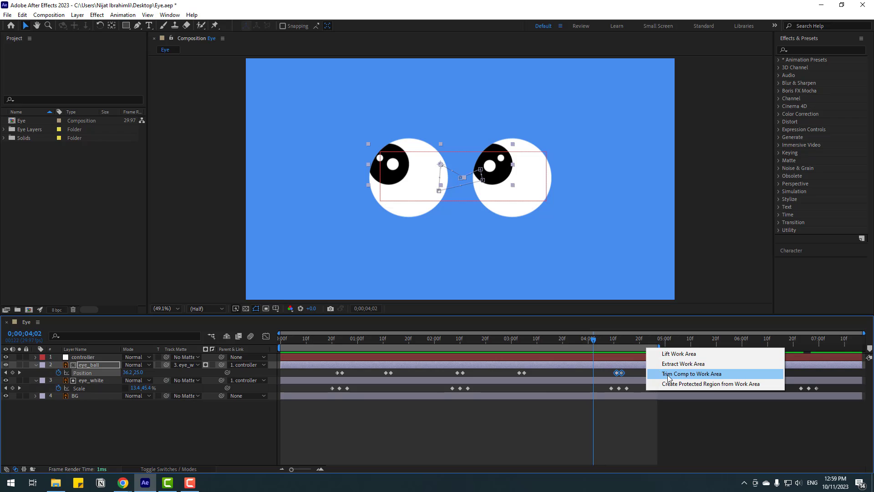
pyautogui.click(683, 375)
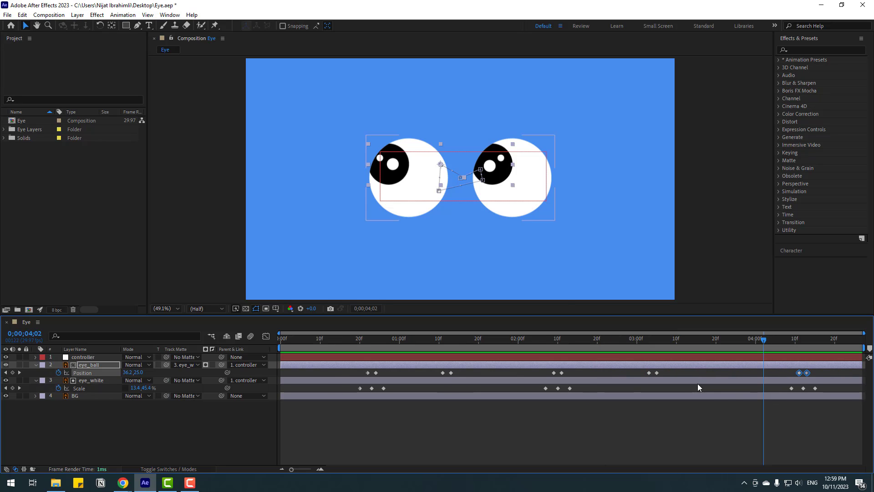
pyautogui.click(714, 418)
pyautogui.press('space')
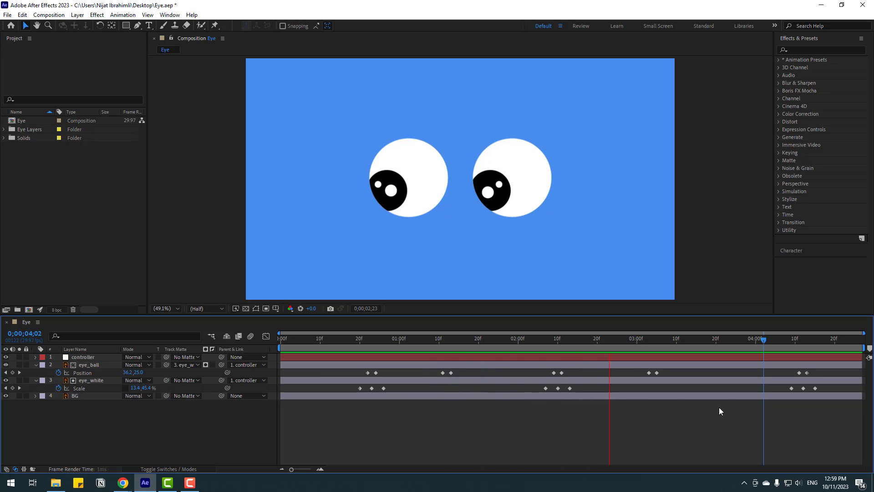
# Add a Position keyframe at 0;00;03;21 and drop the pupils to the eye centres a frame later.
pyautogui.press('space')
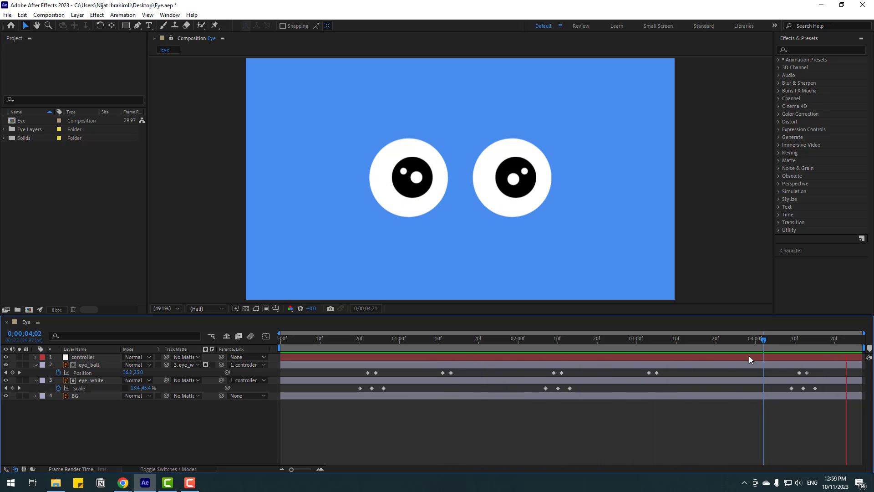
pyautogui.moveTo(761, 339); pyautogui.dragTo(683, 340)
pyautogui.moveTo(709, 344); pyautogui.dragTo(720, 344)
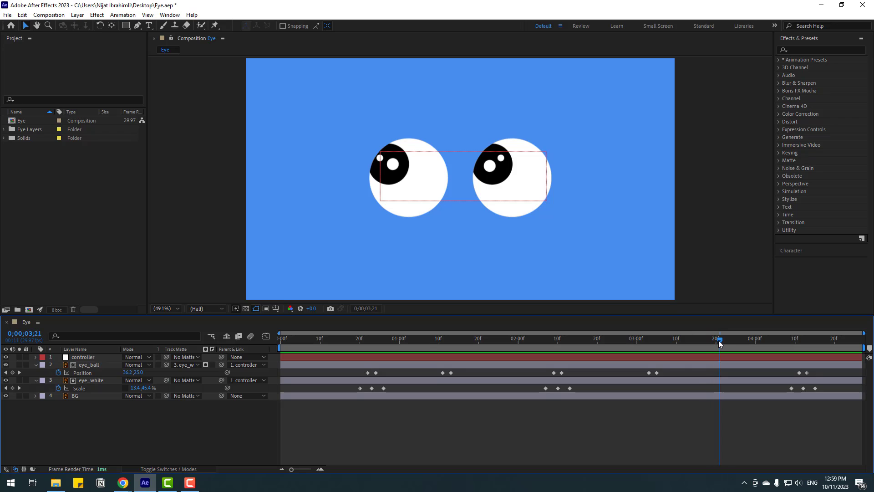
pyautogui.click(13, 373)
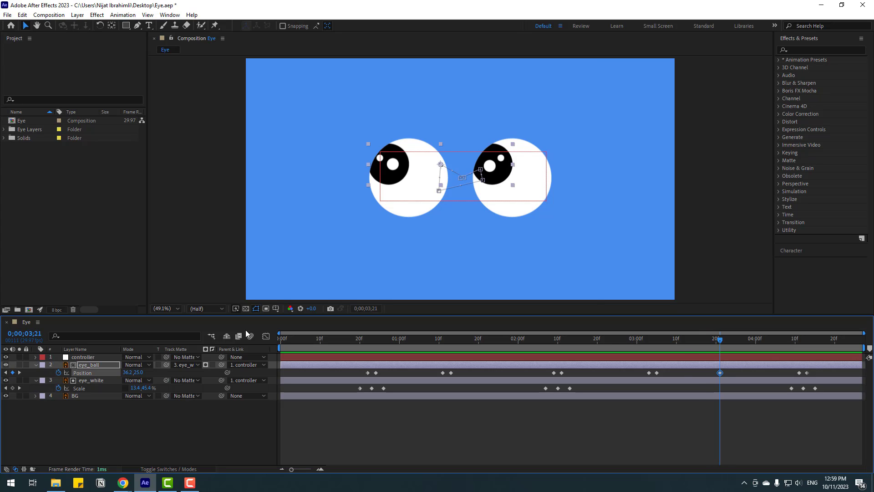
pyautogui.press('pagedown')
pyautogui.press('pagedown')
pyautogui.moveTo(386, 181); pyautogui.dragTo(385, 194)
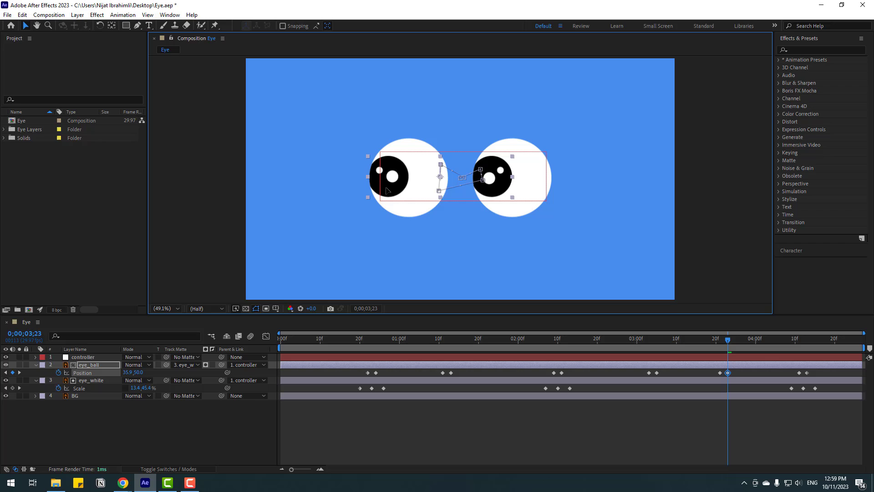
# Apply Easy Ease to all eye_ball Position and eye_white Scale keyframes.
pyautogui.click(736, 372)
pyautogui.moveTo(737, 339); pyautogui.dragTo(799, 344)
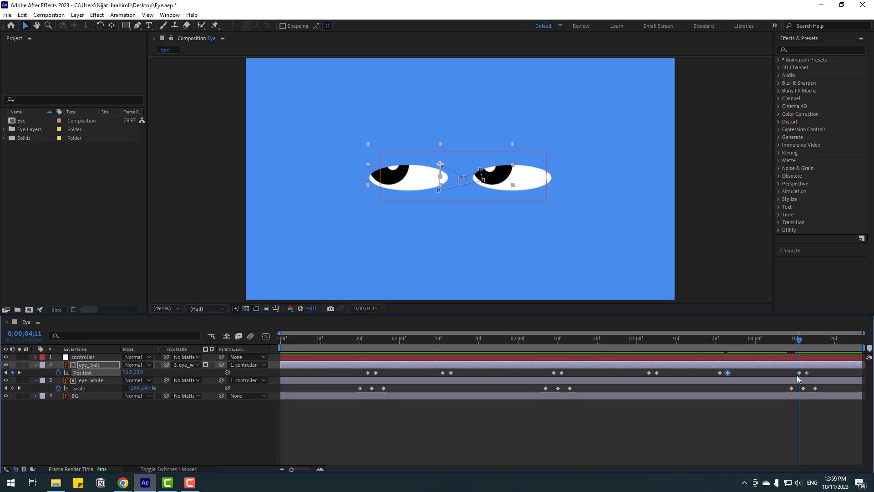
pyautogui.click(800, 373)
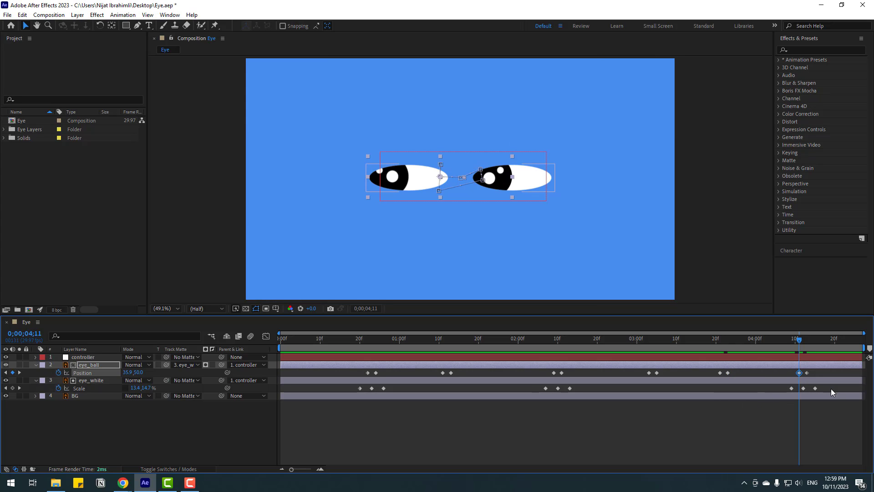
pyautogui.click(807, 372)
pyautogui.moveTo(824, 370); pyautogui.dragTo(386, 389)
pyautogui.rightClick(385, 387)
pyautogui.moveTo(397, 385)
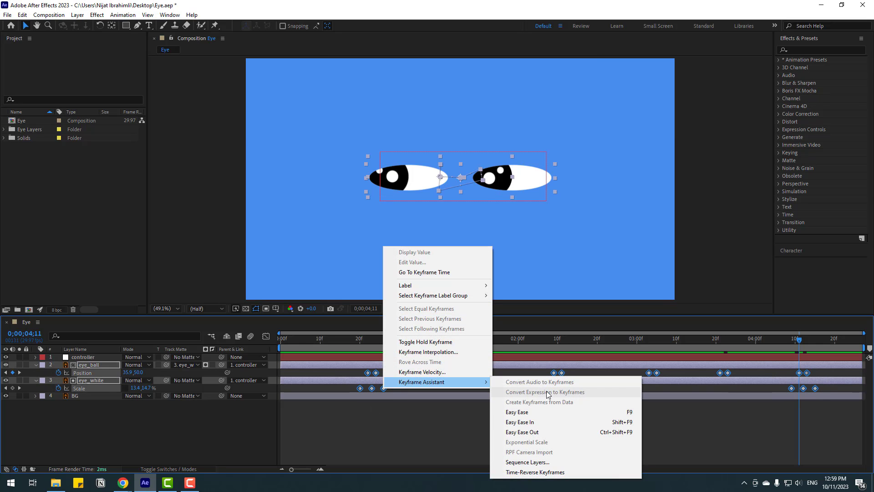
pyautogui.click(624, 414)
pyautogui.click(576, 435)
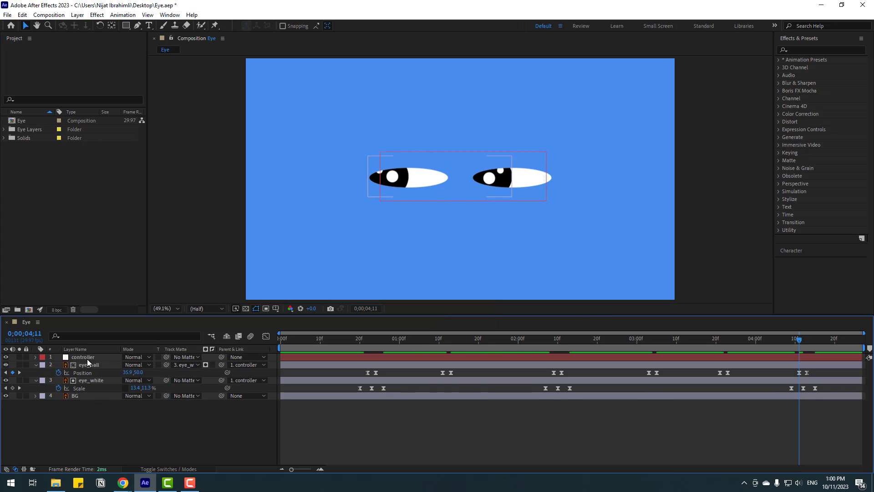
pyautogui.click(87, 358)
pyautogui.moveTo(311, 340); pyautogui.dragTo(359, 347)
# Enable controller Position and Rotation keyframing and tilt the eyes to -5° at 0;00;00;24.
pyautogui.press('p')
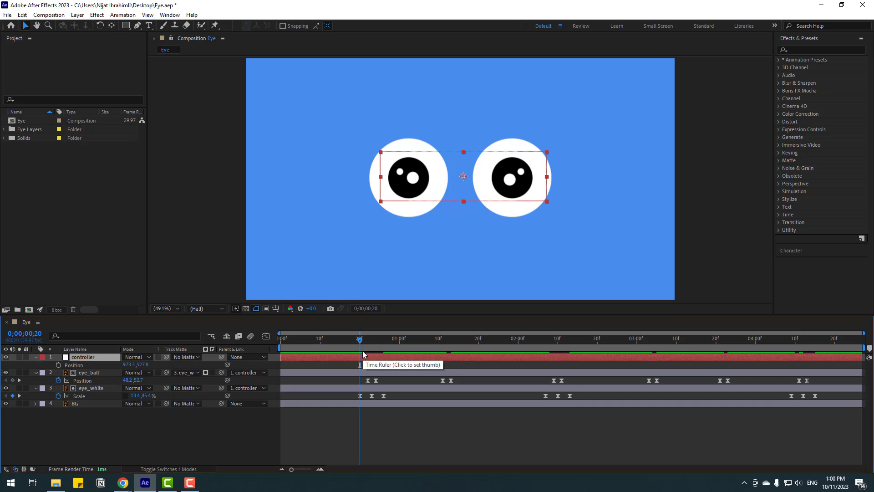
pyautogui.hotkey('shift', 'r')
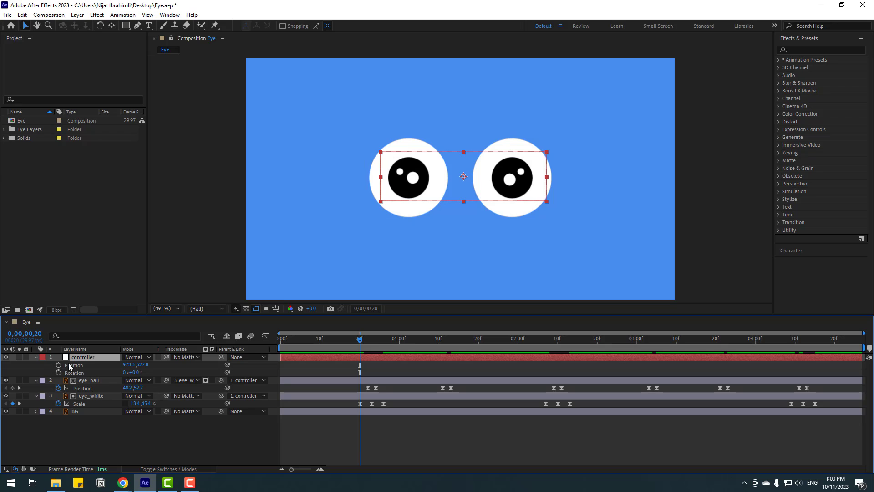
pyautogui.click(58, 365)
pyautogui.click(58, 373)
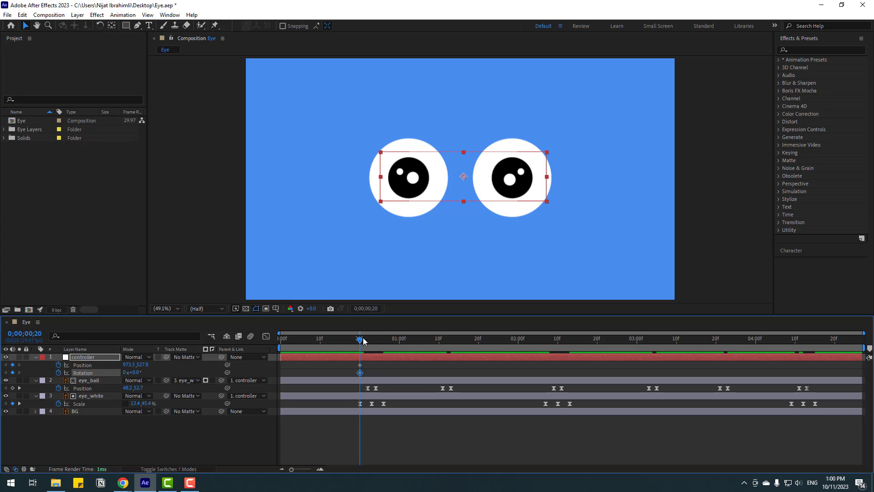
pyautogui.moveTo(364, 340); pyautogui.dragTo(376, 341)
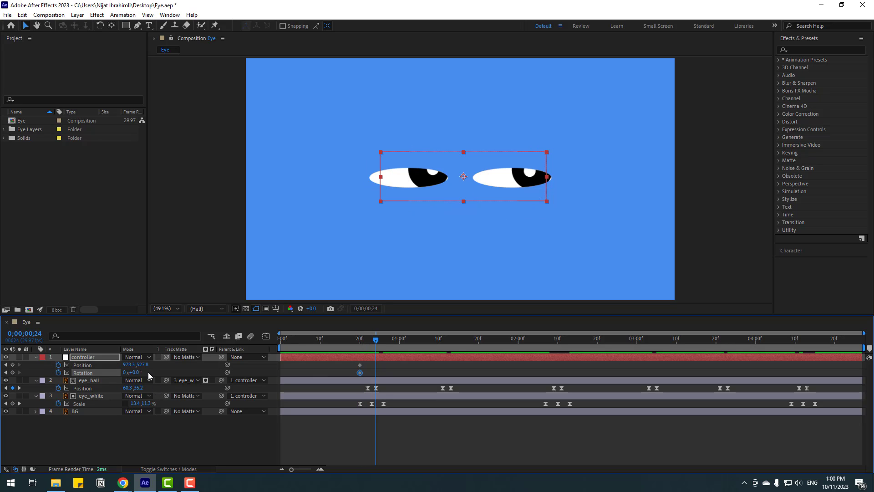
pyautogui.moveTo(136, 372); pyautogui.dragTo(142, 386)
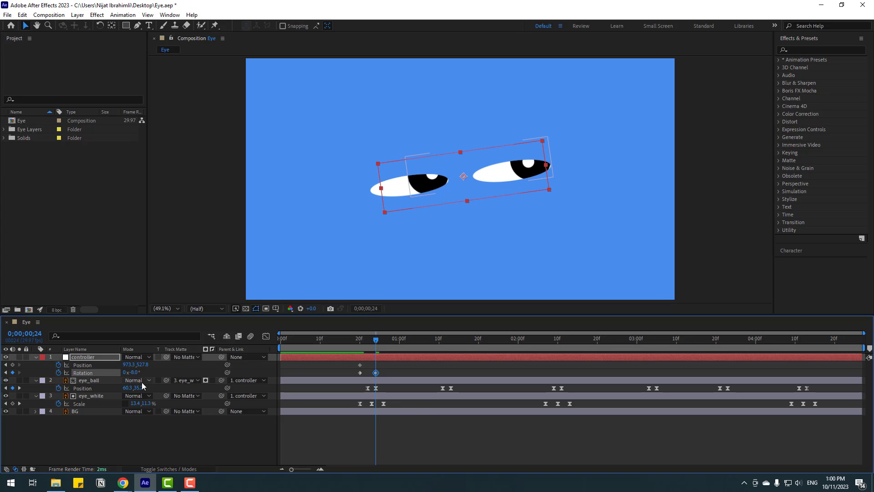
pyautogui.click(135, 372)
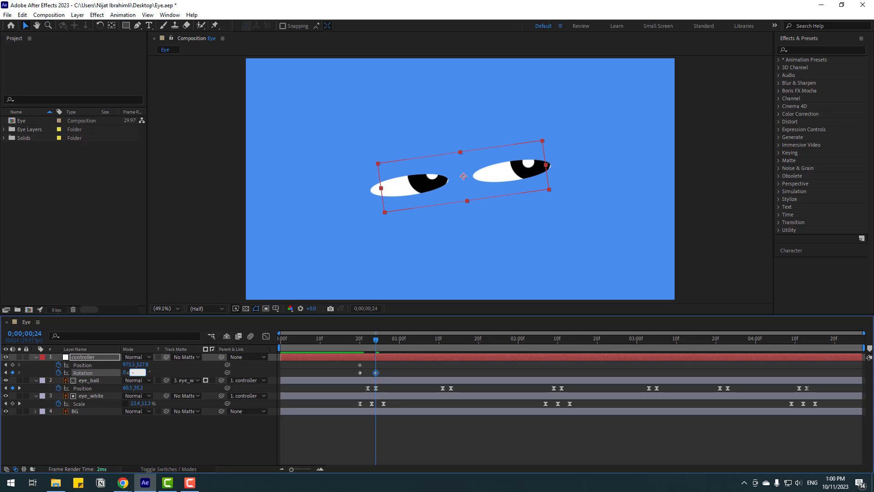
pyautogui.write('-5')
pyautogui.press('Return')
# Add a Rotation keyframe at 0;00;01;10 and set -2° at 0;00;01;15.
pyautogui.click(360, 340)
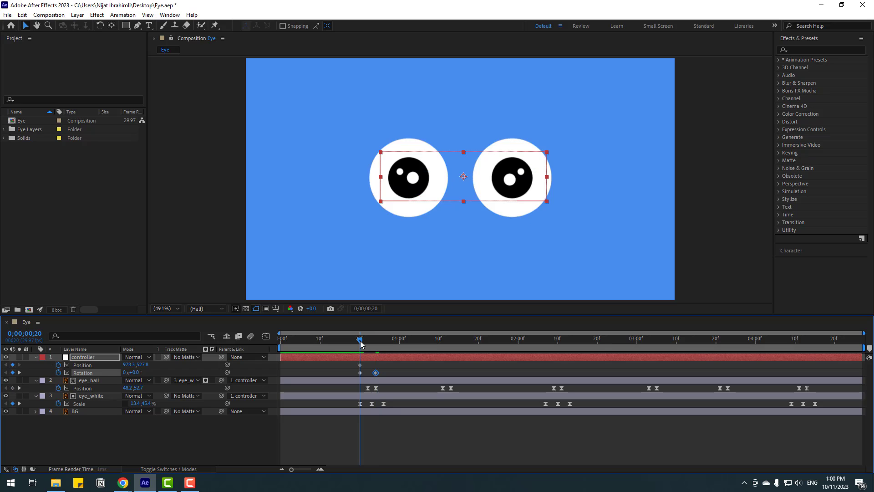
pyautogui.moveTo(361, 344); pyautogui.dragTo(438, 354)
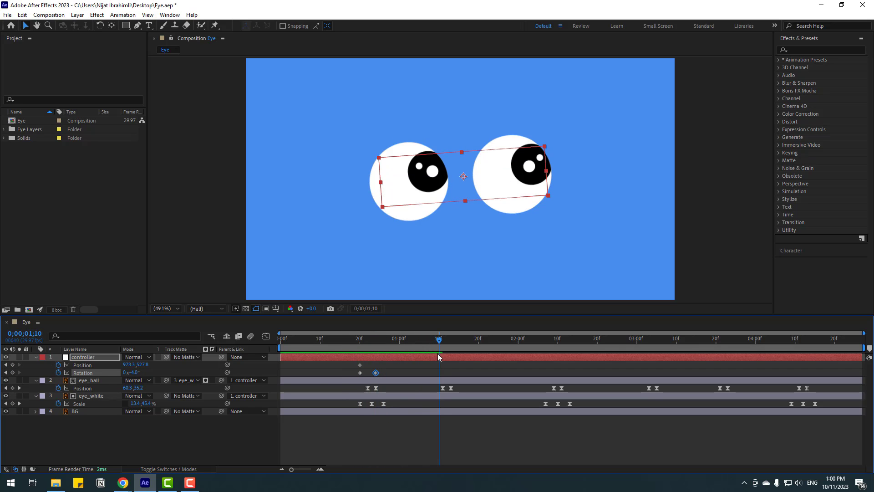
pyautogui.click(13, 372)
pyautogui.press('space')
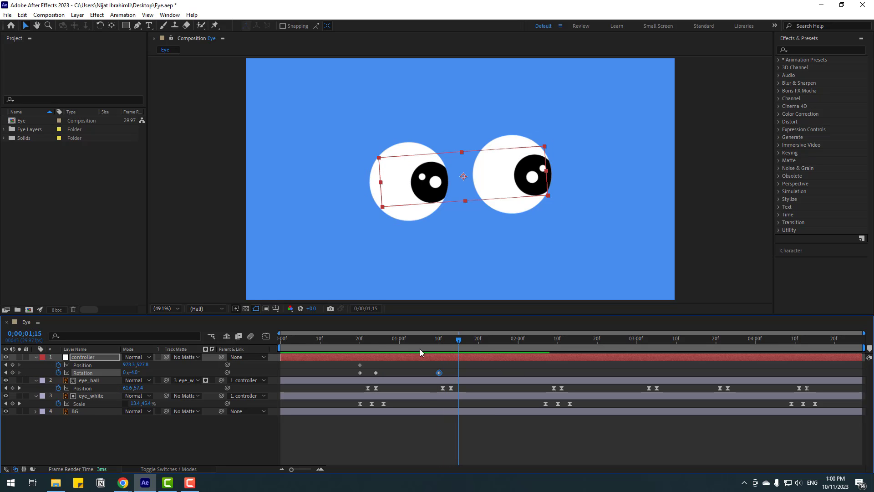
pyautogui.click(132, 372)
pyautogui.write('-2')
pyautogui.press('Return')
# Add a Rotation keyframe at 0;00;02;07 and tilt to +4° at 0;00;02;13.
pyautogui.moveTo(427, 342); pyautogui.dragTo(543, 367)
pyautogui.click(13, 372)
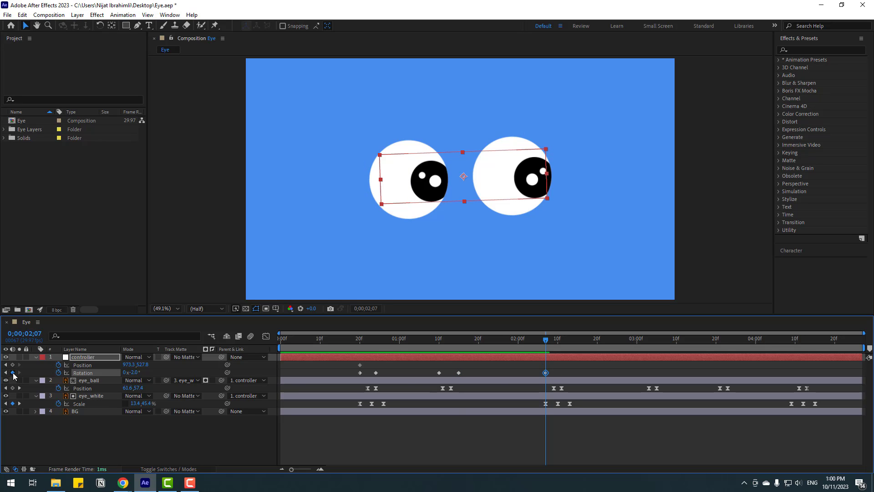
pyautogui.moveTo(550, 343); pyautogui.dragTo(570, 342)
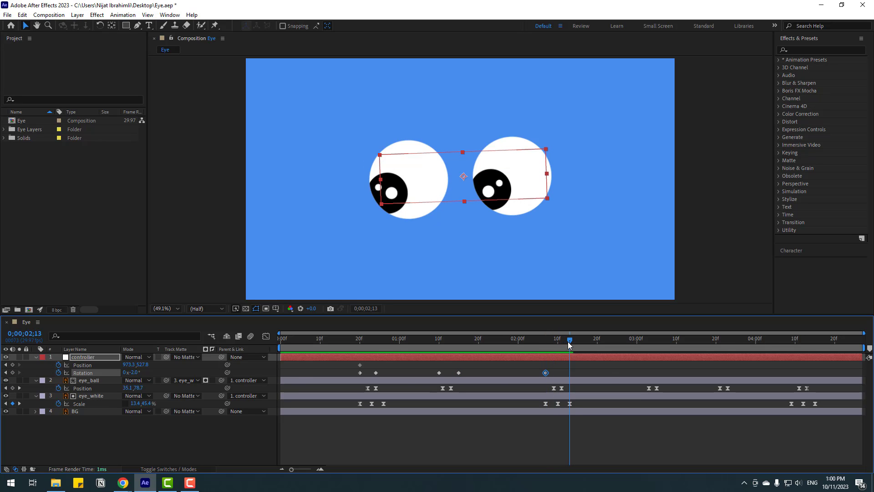
pyautogui.click(136, 372)
pyautogui.write('4')
pyautogui.press('Return')
# Add a Rotation keyframe at 0;00;03;00 and increase the tilt to +10° at 0;00;03;07.
pyautogui.moveTo(544, 346); pyautogui.dragTo(637, 348)
pyautogui.click(13, 372)
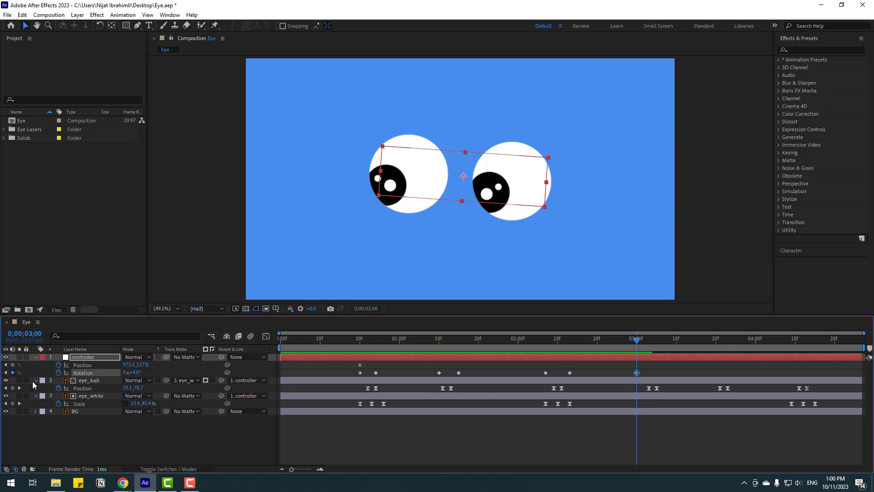
pyautogui.click(657, 342)
pyautogui.click(664, 341)
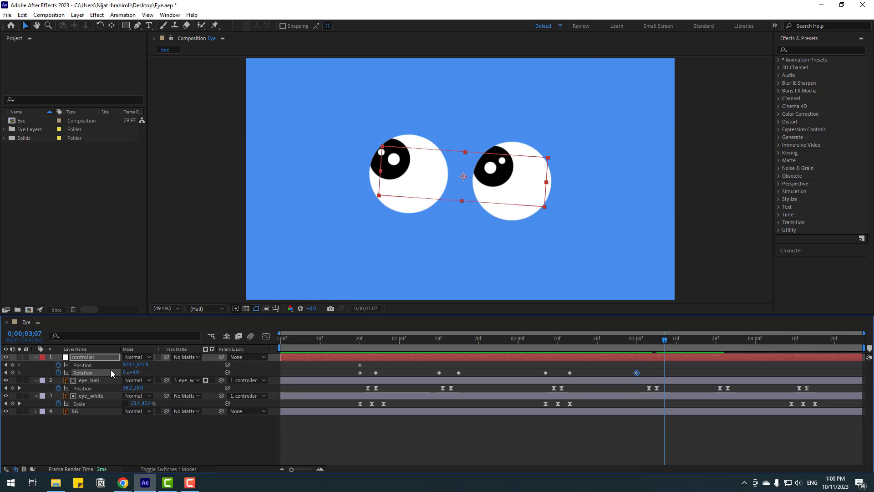
pyautogui.moveTo(136, 374); pyautogui.dragTo(137, 374)
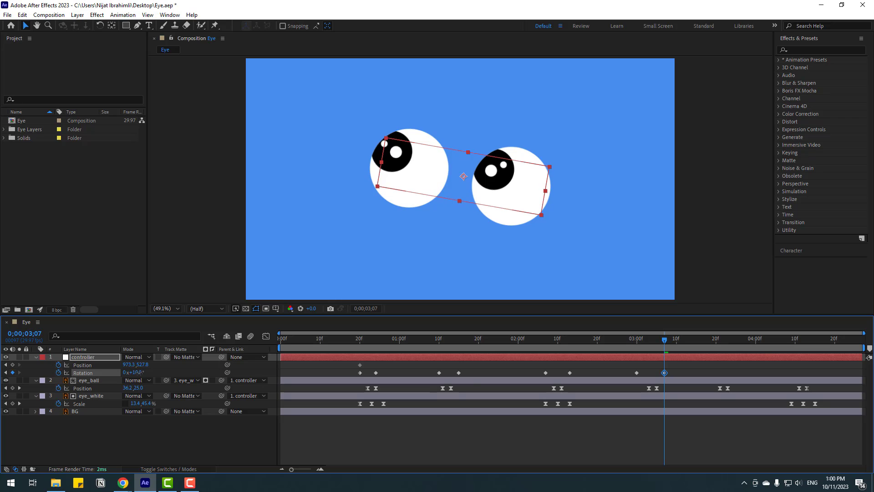
# Add a Rotation keyframe at 0;00;03;19 and set +3° at 0;00;03;25.
pyautogui.click(618, 340)
pyautogui.moveTo(618, 340); pyautogui.dragTo(713, 341)
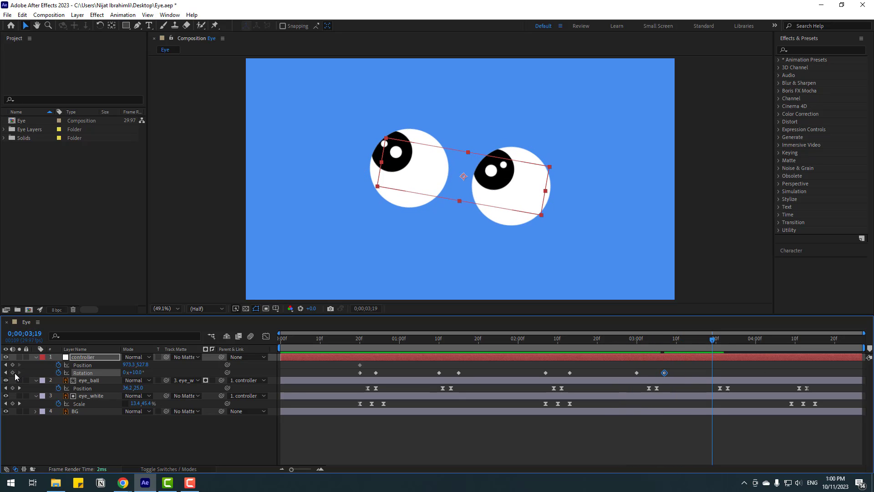
pyautogui.click(12, 373)
pyautogui.press('pagedown')
pyautogui.press('pagedown')
pyautogui.press('pagedown')
pyautogui.press('pagedown')
pyautogui.press('pagedown')
pyautogui.press('pagedown')
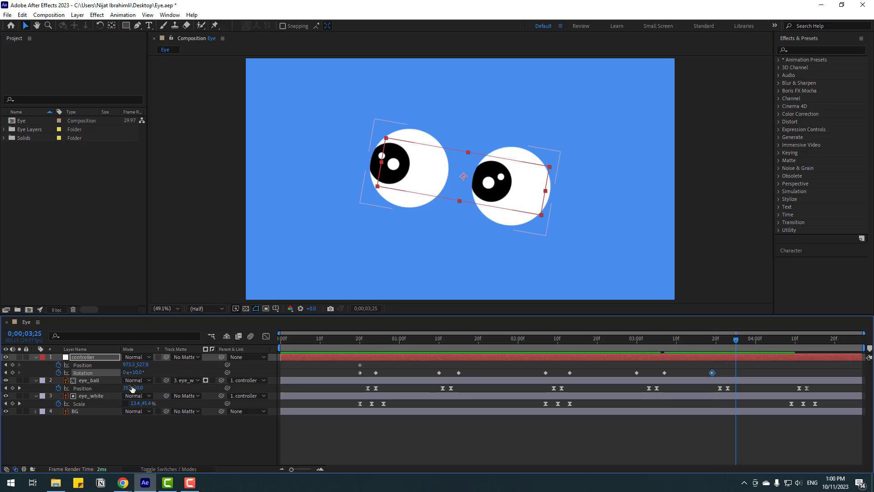
pyautogui.click(132, 372)
pyautogui.write('3')
pyautogui.press('Return')
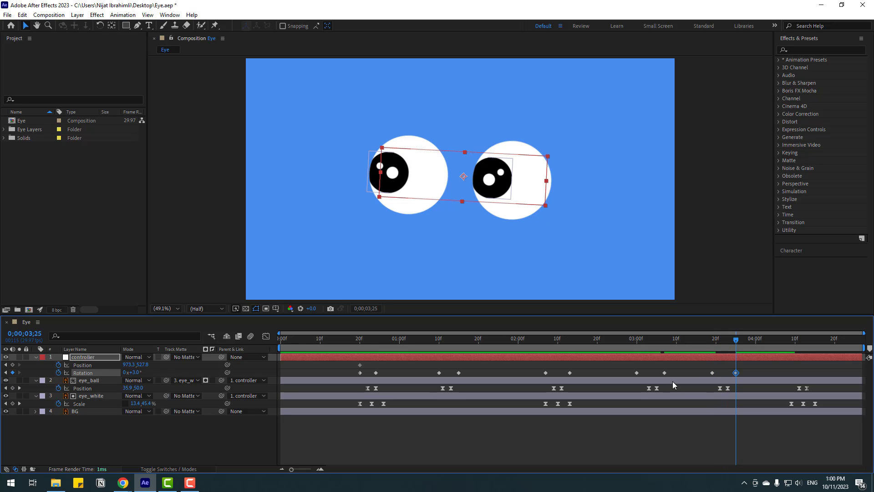
# Keyframe 0;00;04;07, level the eyes to 0° at 0;00;04;15, and select all Rotation keyframes.
pyautogui.moveTo(774, 341); pyautogui.dragTo(785, 343)
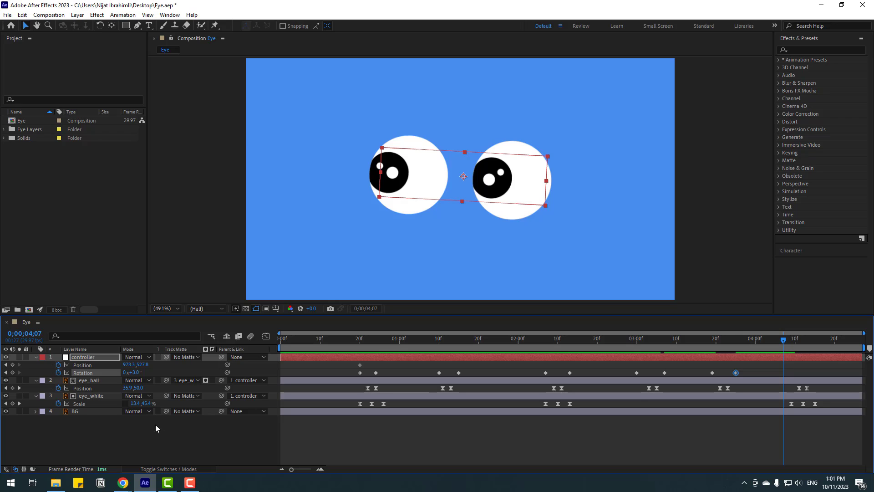
pyautogui.click(13, 373)
pyautogui.click(816, 341)
pyautogui.click(133, 373)
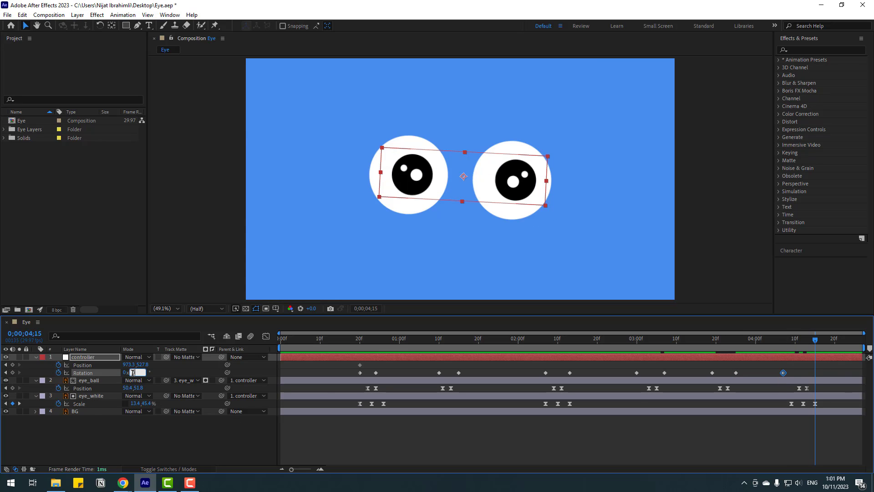
pyautogui.write('0')
pyautogui.press('Return')
pyautogui.moveTo(840, 368); pyautogui.dragTo(314, 376)
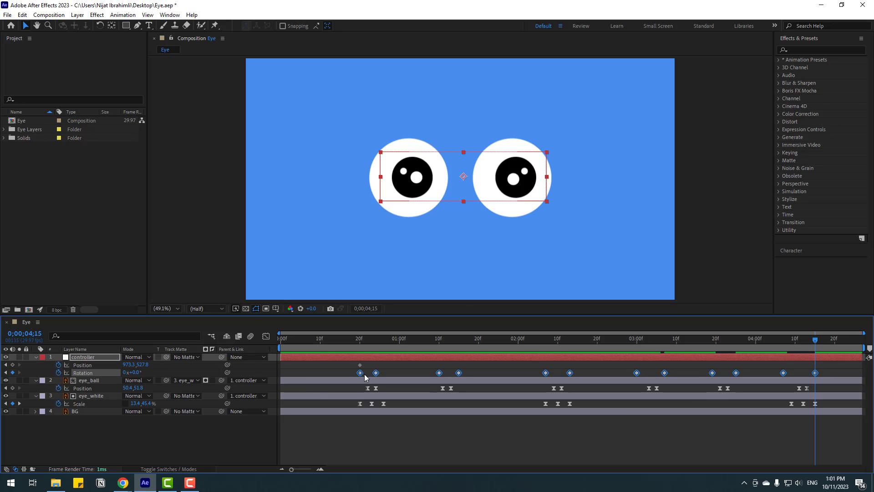
# Apply Easy Ease to the selected controller Rotation keyframes.
pyautogui.rightClick(360, 373)
pyautogui.moveTo(401, 365)
pyautogui.click(494, 396)
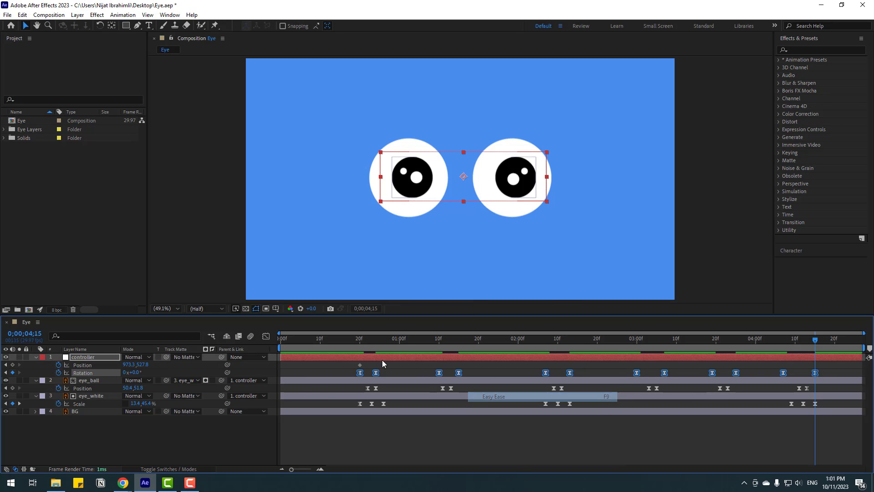
pyautogui.click(372, 363)
# Preview the opening blink and select the controller layer.
pyautogui.click(351, 340)
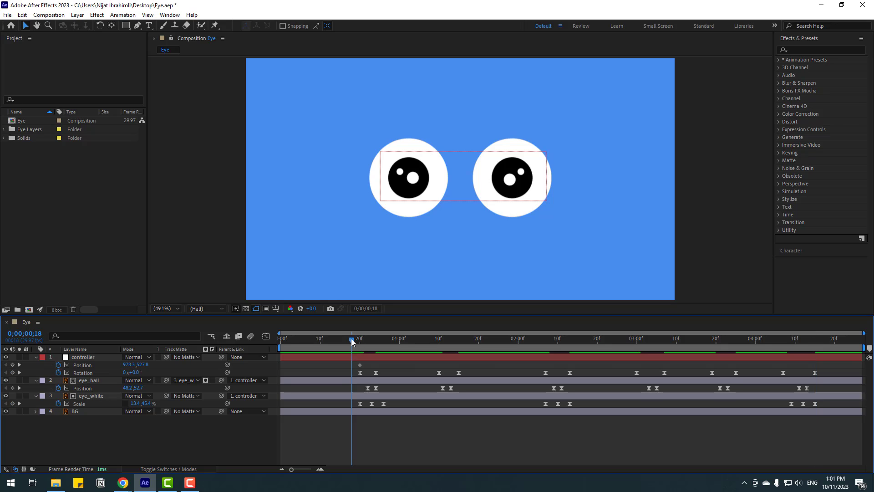
pyautogui.moveTo(352, 340); pyautogui.dragTo(371, 340)
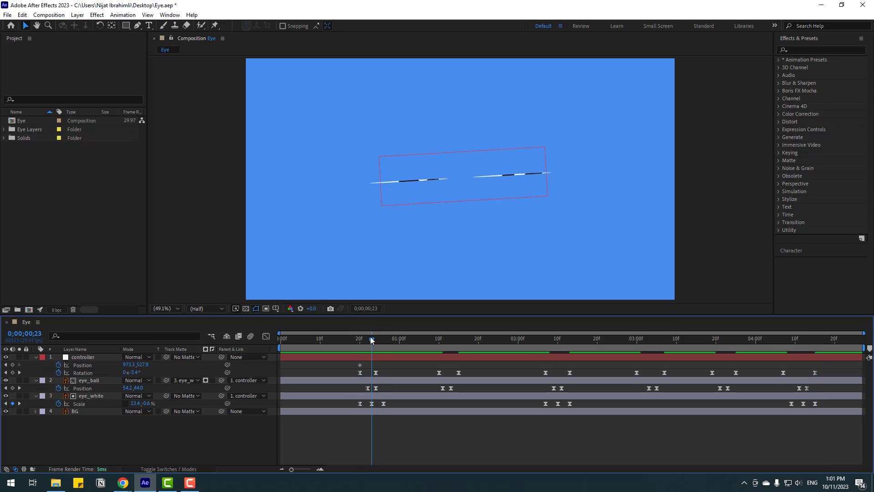
pyautogui.click(91, 360)
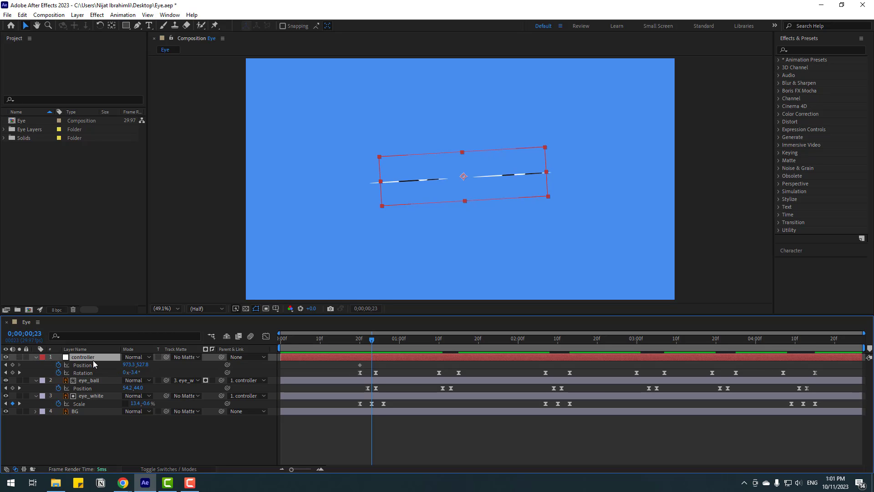
# Lower the controller to Y 545.8, then nudge the eyes up at frame 26.
pyautogui.click(94, 362)
pyautogui.press('Down')
pyautogui.press('Down')
pyautogui.press('Down')
pyautogui.press('Down')
pyautogui.press('Down')
pyautogui.press('Down')
pyautogui.press('Down')
pyautogui.press('Down')
pyautogui.press('Down')
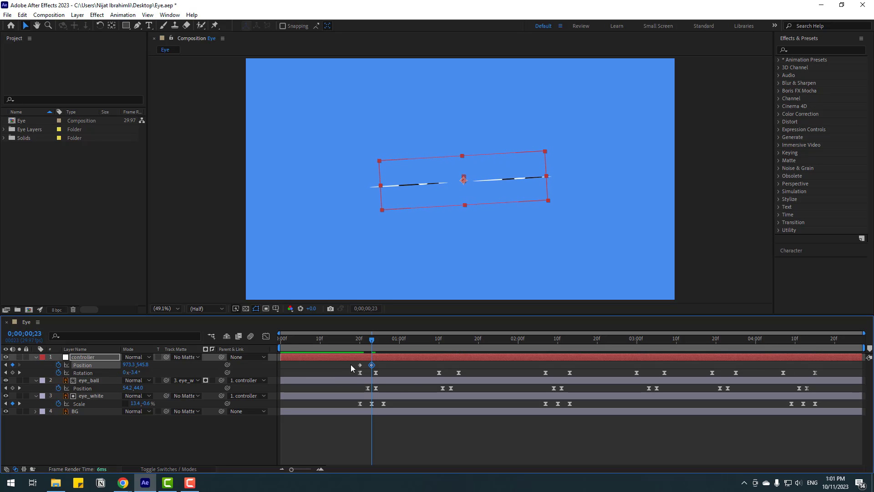
pyautogui.moveTo(351, 339); pyautogui.dragTo(380, 350)
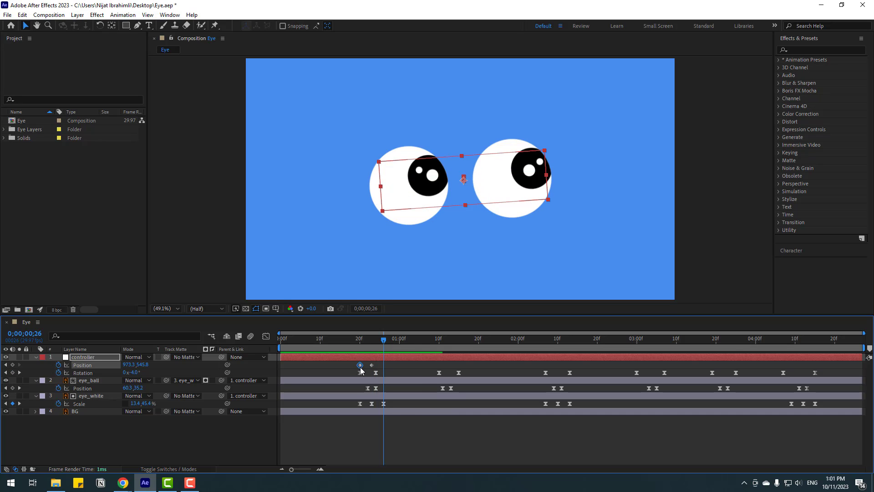
pyautogui.press('Up')
pyautogui.press('Up')
pyautogui.press('Up')
pyautogui.press('Up')
pyautogui.press('Up')
pyautogui.press('Up')
pyautogui.press('Up')
pyautogui.press('Up')
pyautogui.press('Up')
# Apply Easy Ease to the three controller Position keyframes and preview the rise.
pyautogui.moveTo(390, 367); pyautogui.dragTo(349, 363)
pyautogui.rightClick(384, 365)
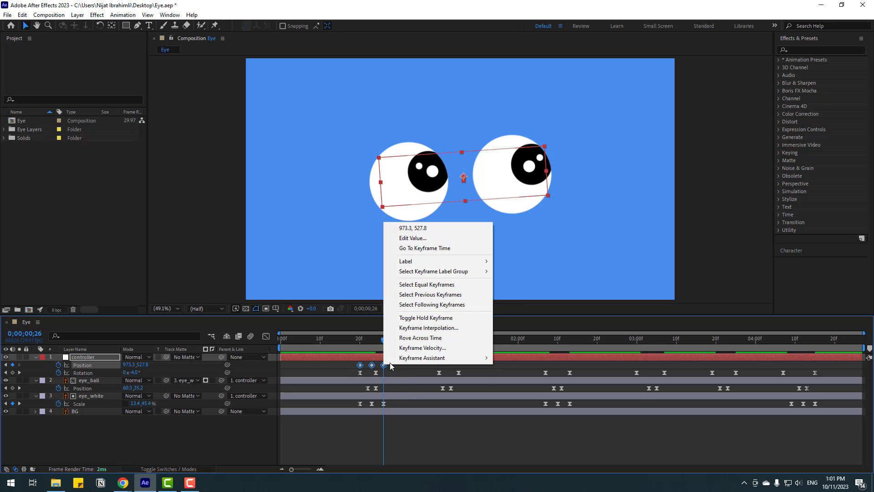
pyautogui.moveTo(474, 358)
pyautogui.click(519, 388)
pyautogui.click(403, 369)
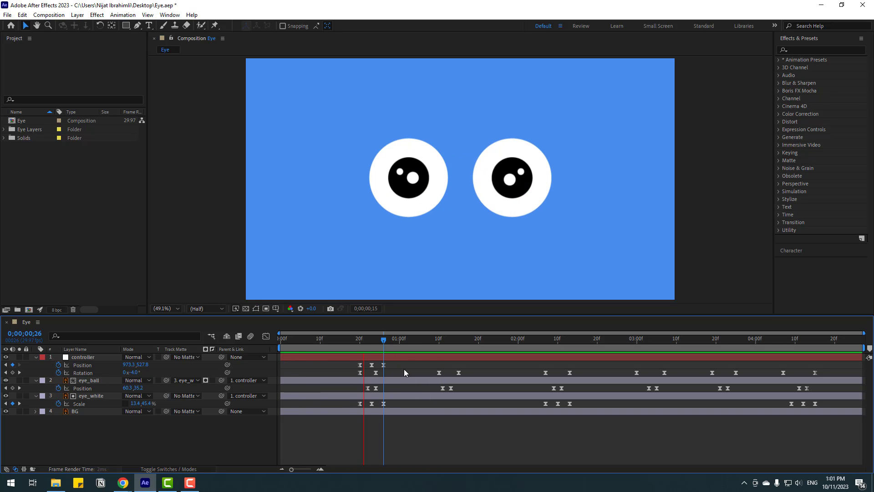
pyautogui.press('space')
pyautogui.moveTo(357, 340); pyautogui.dragTo(383, 346)
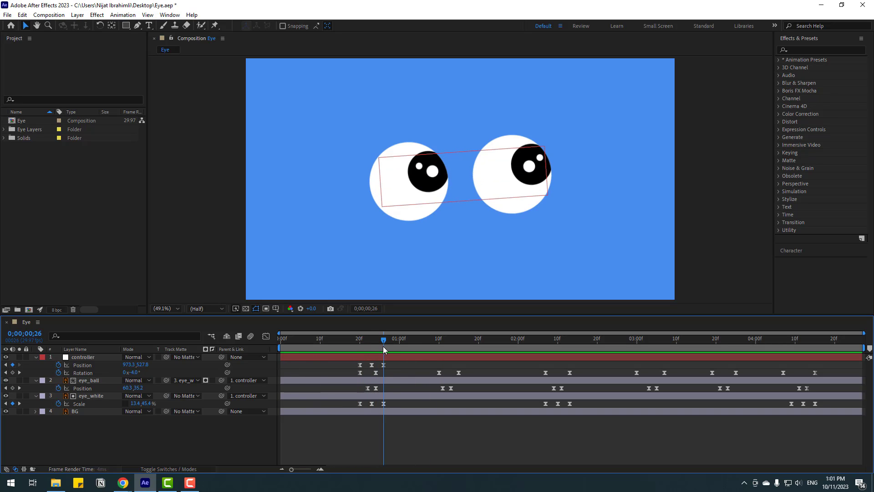
# Add Position keyframes lowering the eyes to Y 556.8, then raising them to Y 528.4.
pyautogui.click(384, 365)
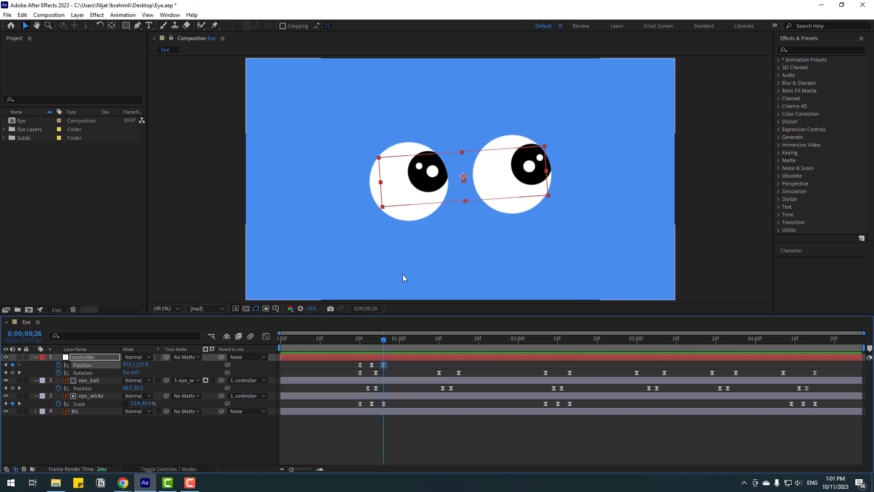
pyautogui.moveTo(384, 345); pyautogui.dragTo(458, 344)
pyautogui.click(12, 365)
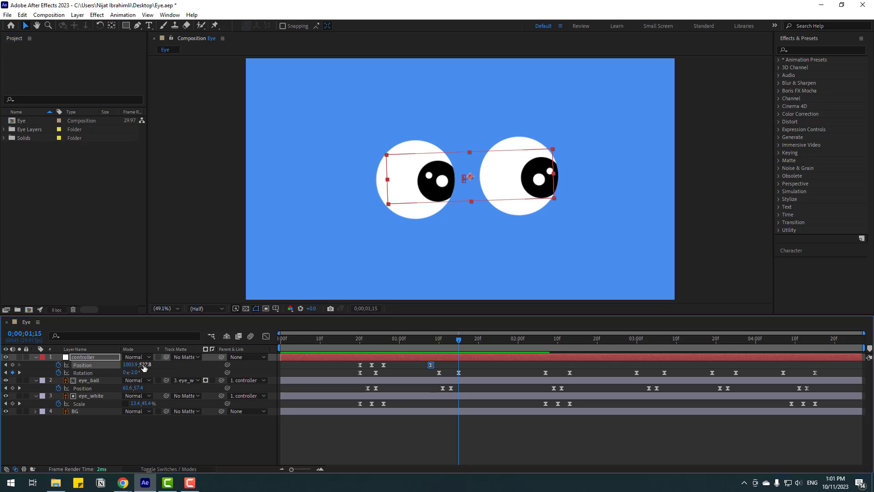
pyautogui.moveTo(144, 364); pyautogui.dragTo(150, 370)
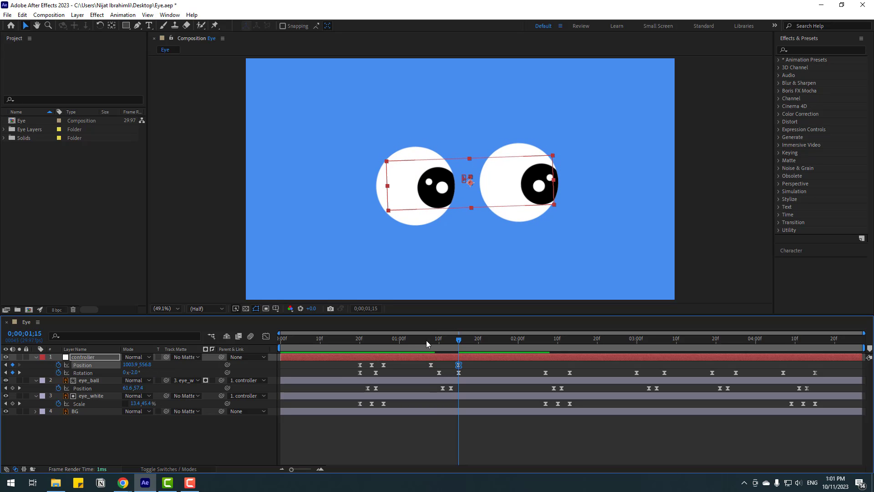
pyautogui.moveTo(426, 340); pyautogui.dragTo(447, 345)
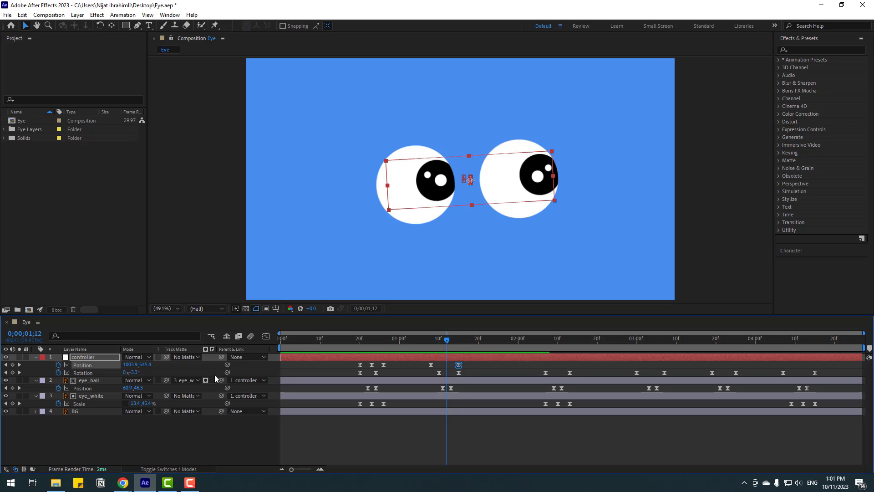
pyautogui.moveTo(146, 365); pyautogui.dragTo(138, 365)
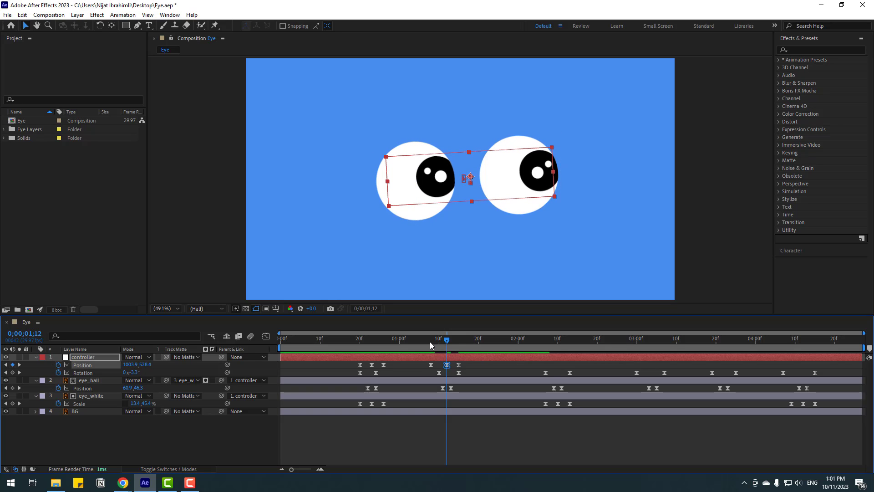
# Move a Position keyframe to 0;00;02;14, shift eyes to X 990.9, and drop to Y 581.8.
pyautogui.moveTo(430, 341); pyautogui.dragTo(570, 342)
pyautogui.hotkey('ctrl', 'x')
pyautogui.hotkey('ctrl', 'v')
pyautogui.moveTo(132, 364); pyautogui.dragTo(70, 364)
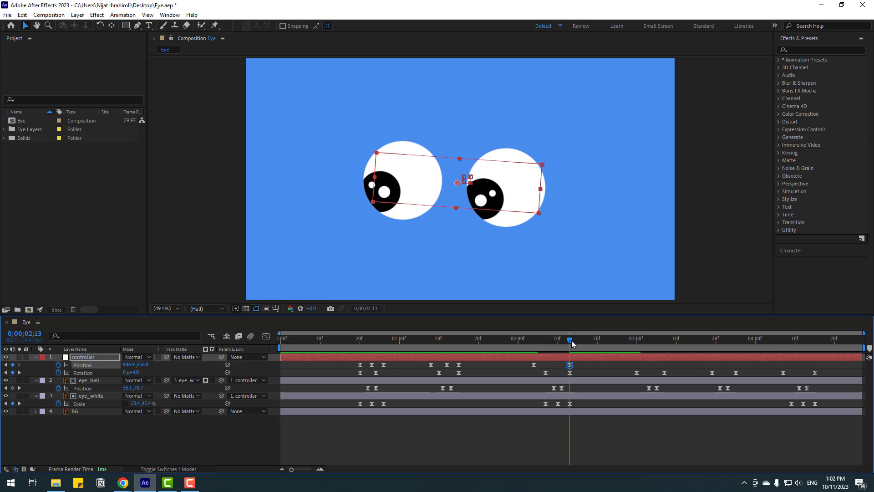
pyautogui.moveTo(572, 340); pyautogui.dragTo(550, 343)
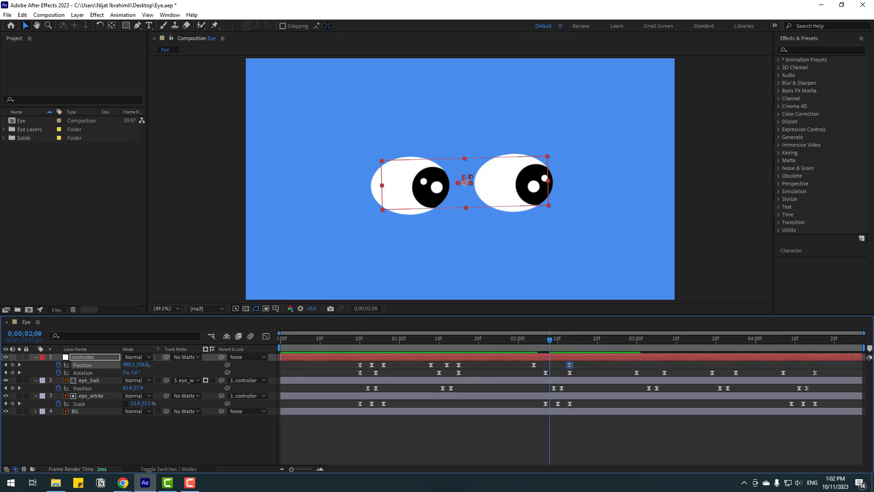
pyautogui.moveTo(148, 364); pyautogui.dragTo(159, 364)
# Review the motion and add a Position keyframe at 0;00;02;28.
pyautogui.moveTo(524, 339); pyautogui.dragTo(550, 348)
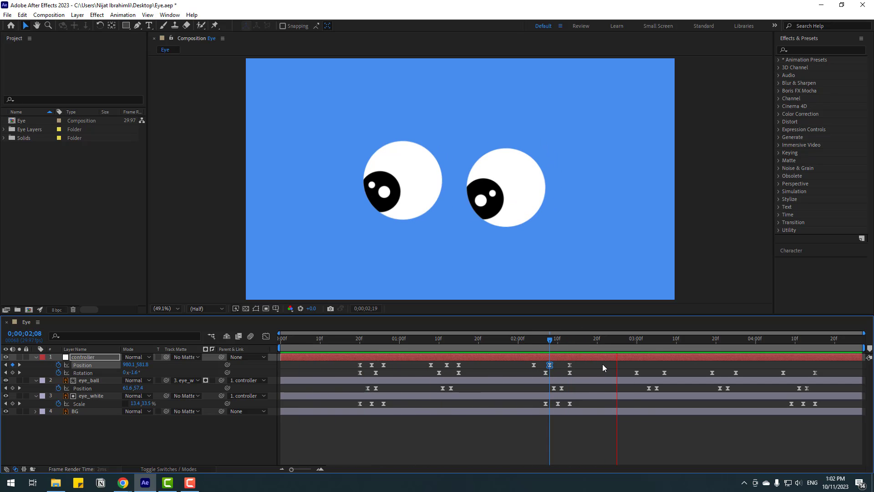
pyautogui.click(597, 339)
pyautogui.moveTo(590, 339); pyautogui.dragTo(669, 340)
pyautogui.click(12, 365)
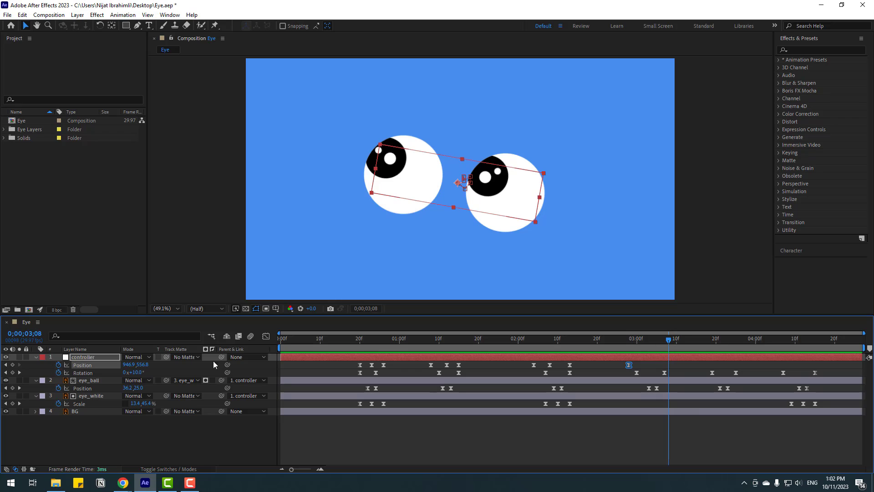
# Raise the eyes to Y 522.8, lower them to Y 556.8 at 0;00;03;03, and keyframe.
pyautogui.moveTo(142, 364); pyautogui.dragTo(124, 365)
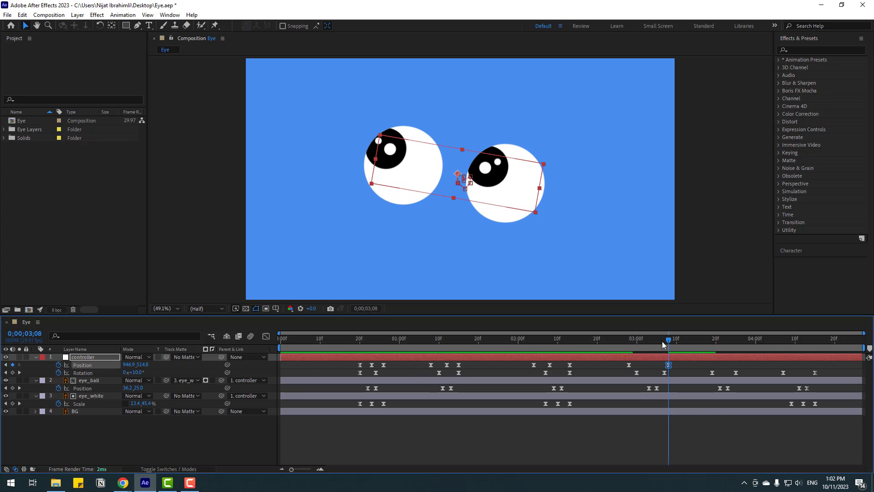
pyautogui.moveTo(662, 341); pyautogui.dragTo(649, 342)
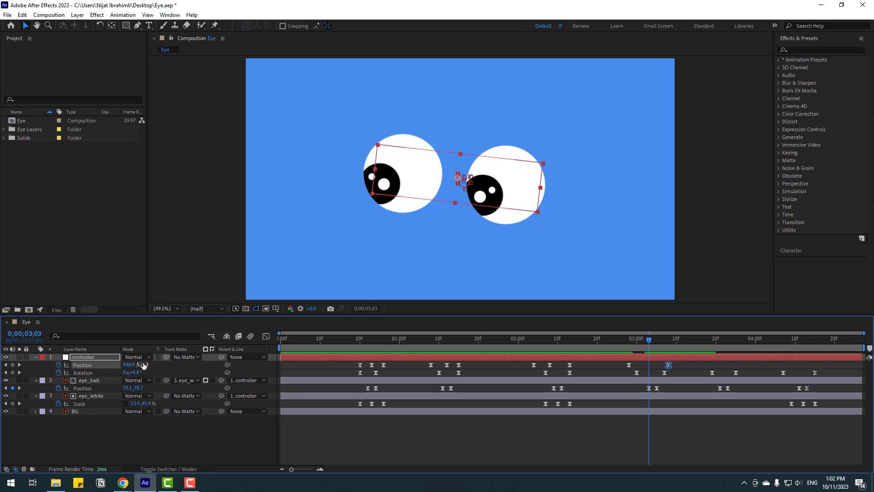
pyautogui.moveTo(143, 364); pyautogui.dragTo(153, 364)
pyautogui.moveTo(649, 341); pyautogui.dragTo(703, 349)
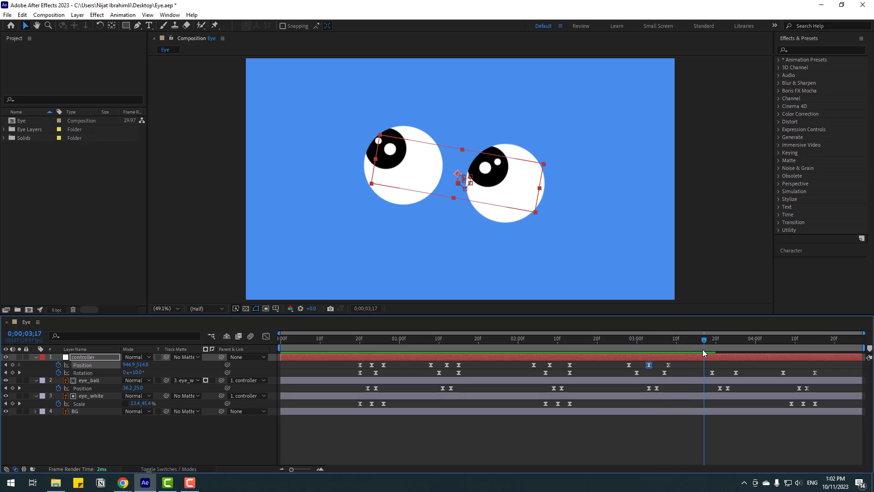
pyautogui.click(13, 365)
# Shift the eyes down-left, set Y 551.7 at 0;00;03;21, and keyframe at 0;00;04;05.
pyautogui.moveTo(720, 342); pyautogui.dragTo(739, 343)
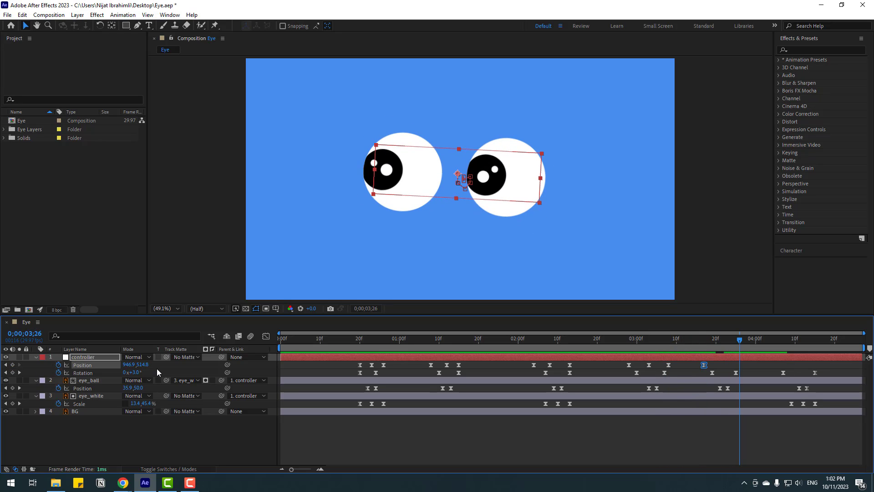
pyautogui.moveTo(142, 368); pyautogui.dragTo(101, 364)
pyautogui.press('space')
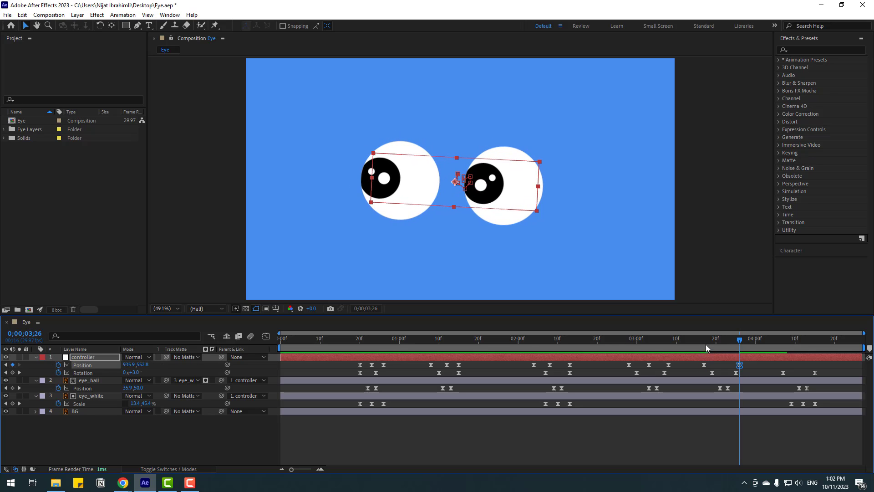
pyautogui.click(709, 341)
pyautogui.moveTo(712, 341)
pyautogui.mouseDown()
pyautogui.moveTo(733, 341)
pyautogui.moveTo(721, 341)
pyautogui.mouseUp()
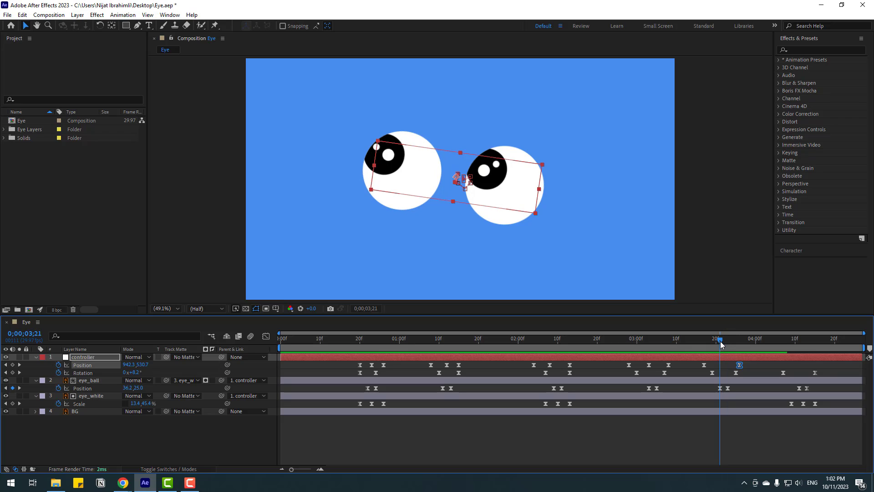
pyautogui.moveTo(143, 365)
pyautogui.mouseDown()
pyautogui.moveTo(159, 359)
pyautogui.moveTo(136, 365)
pyautogui.mouseUp()
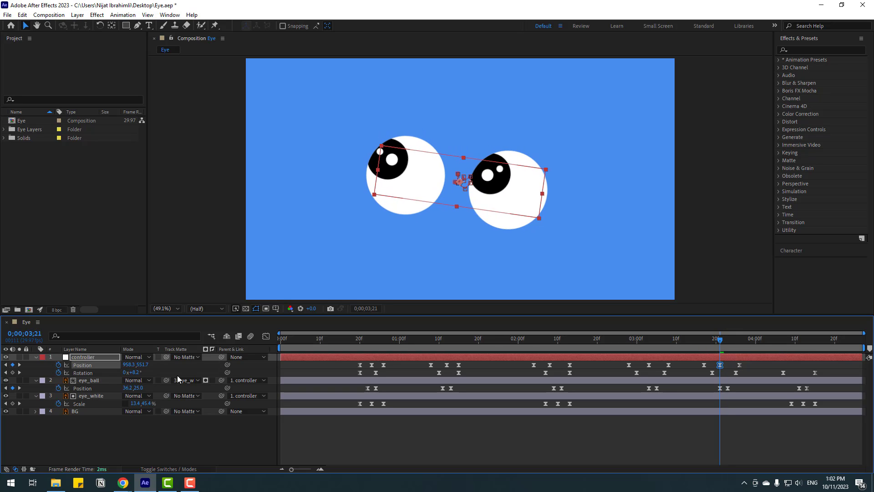
pyautogui.moveTo(719, 347); pyautogui.dragTo(774, 342)
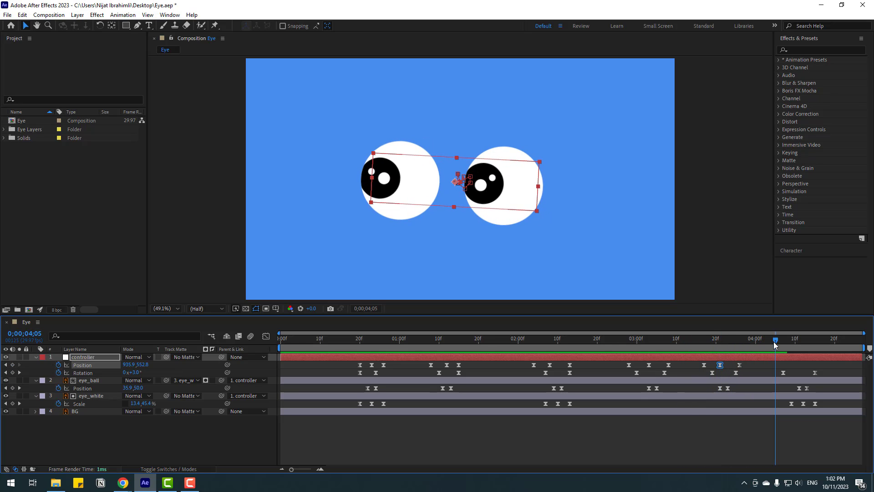
pyautogui.click(13, 365)
# Paste the first Position keyframe at 0;00;04;15 and set Y 552.3 at 0;00;04;10.
pyautogui.moveTo(815, 345); pyautogui.dragTo(816, 345)
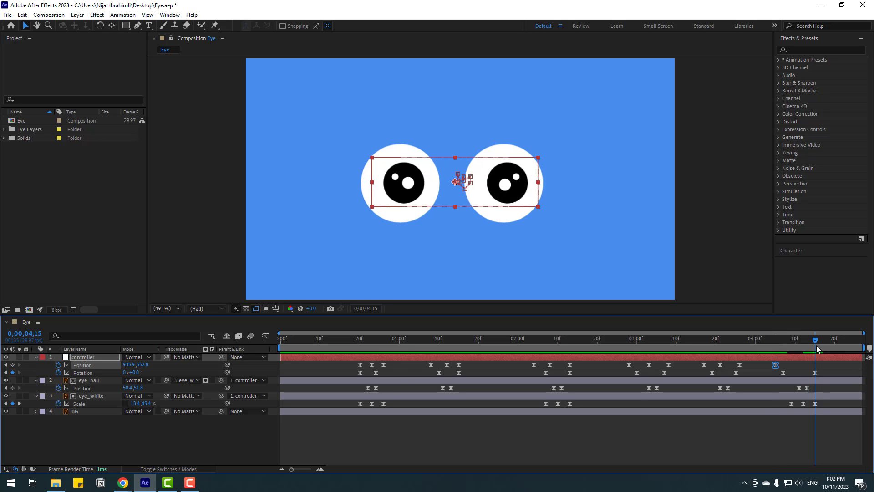
pyautogui.click(357, 365)
pyautogui.hotkey('ctrl', 'c')
pyautogui.hotkey('ctrl', 'v')
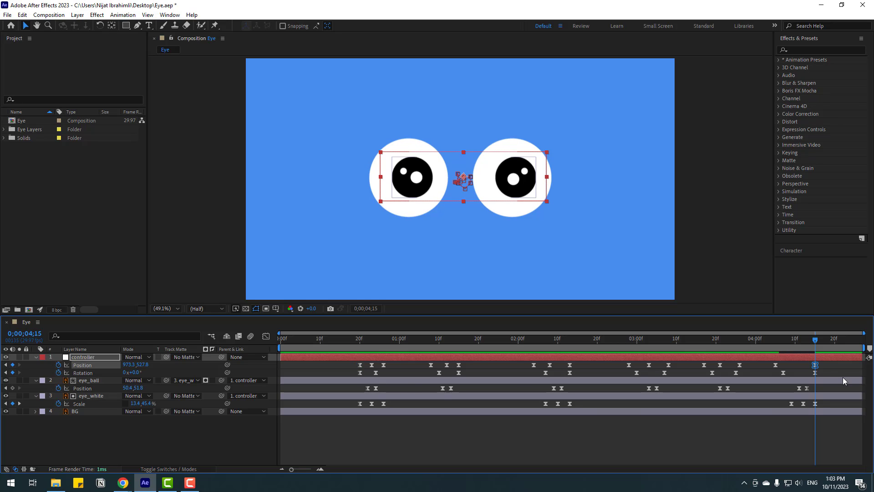
pyautogui.moveTo(774, 339); pyautogui.dragTo(795, 343)
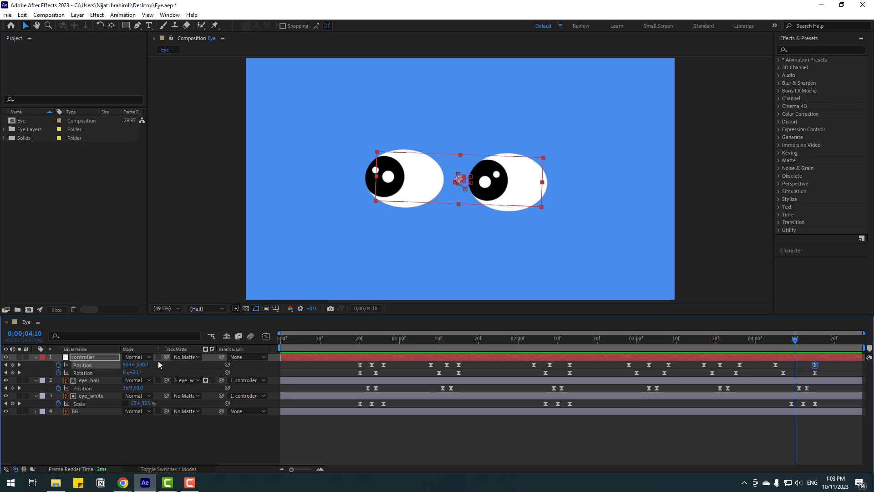
pyautogui.moveTo(142, 364); pyautogui.dragTo(148, 366)
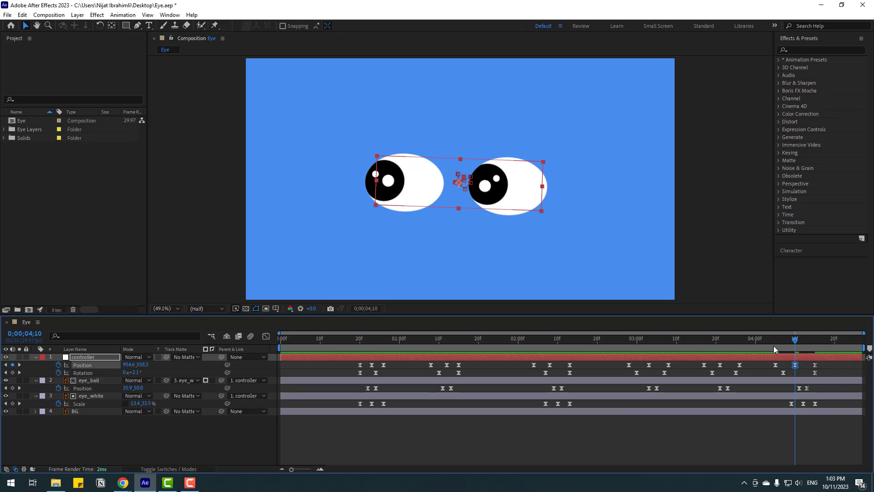
pyautogui.moveTo(771, 345); pyautogui.dragTo(791, 350)
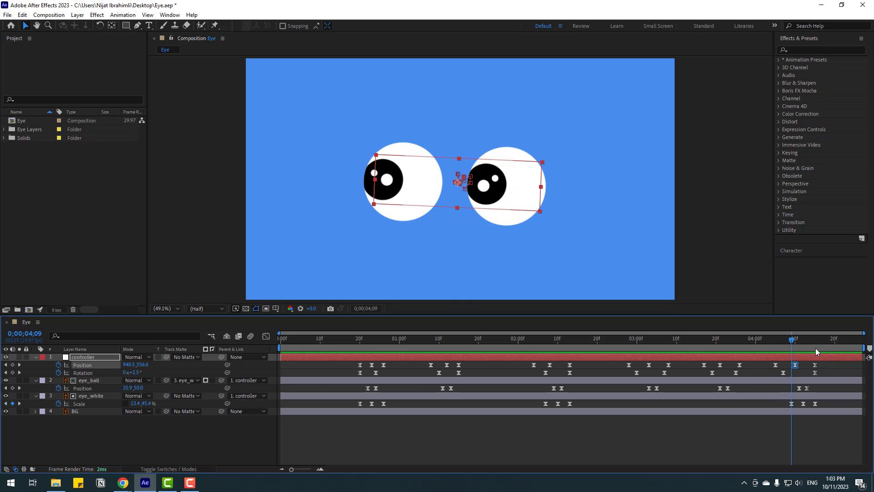
pyautogui.press('space')
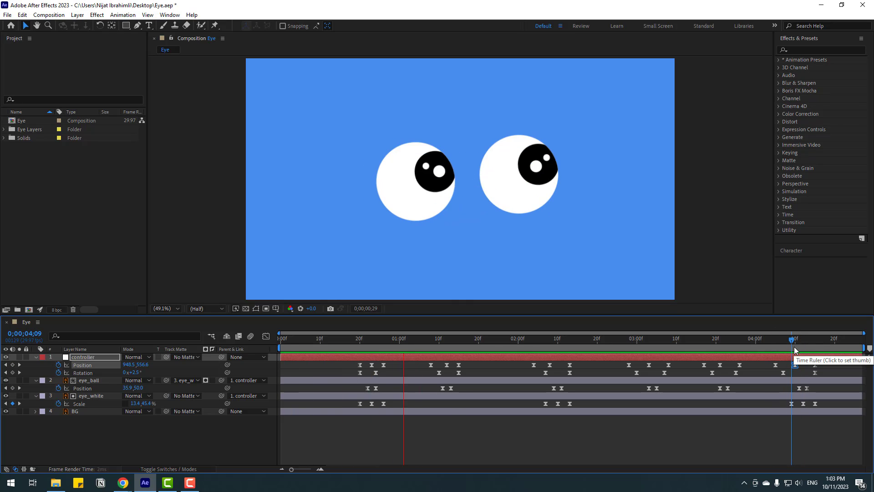